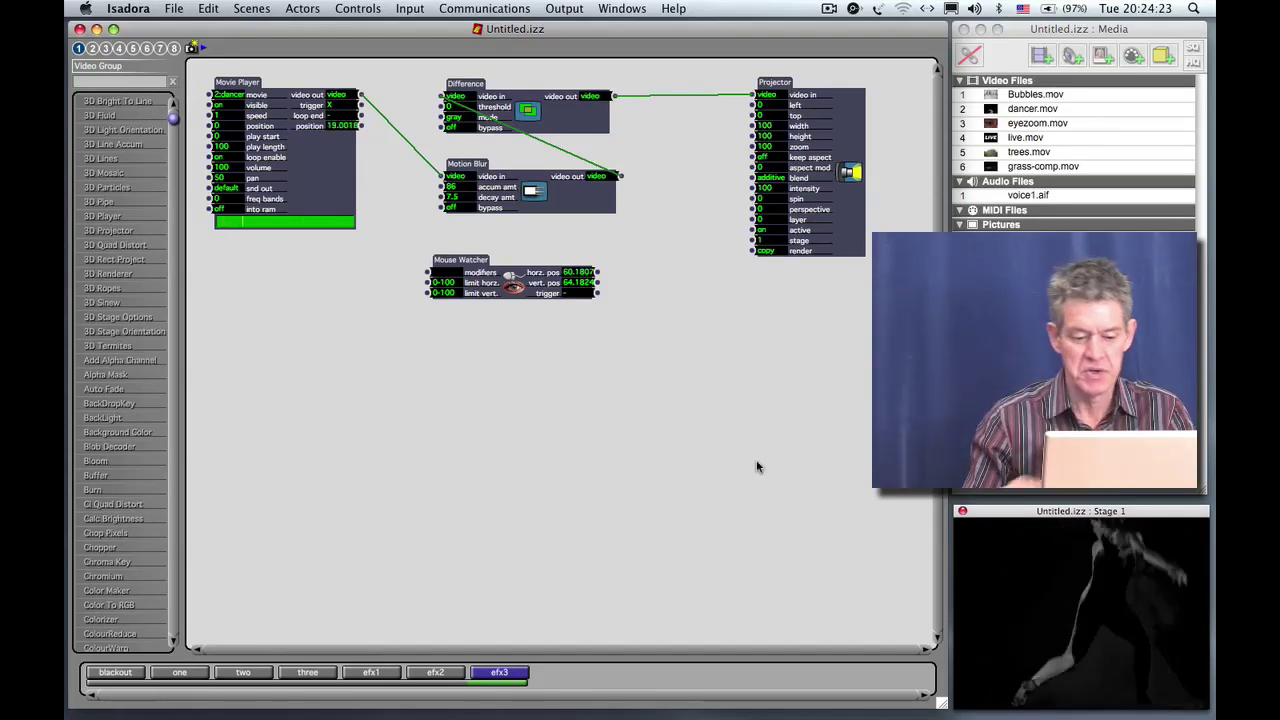
Step: Insert a new scene after the efx3 scene
{"action": "left_click", "coordinate": [546, 679]}
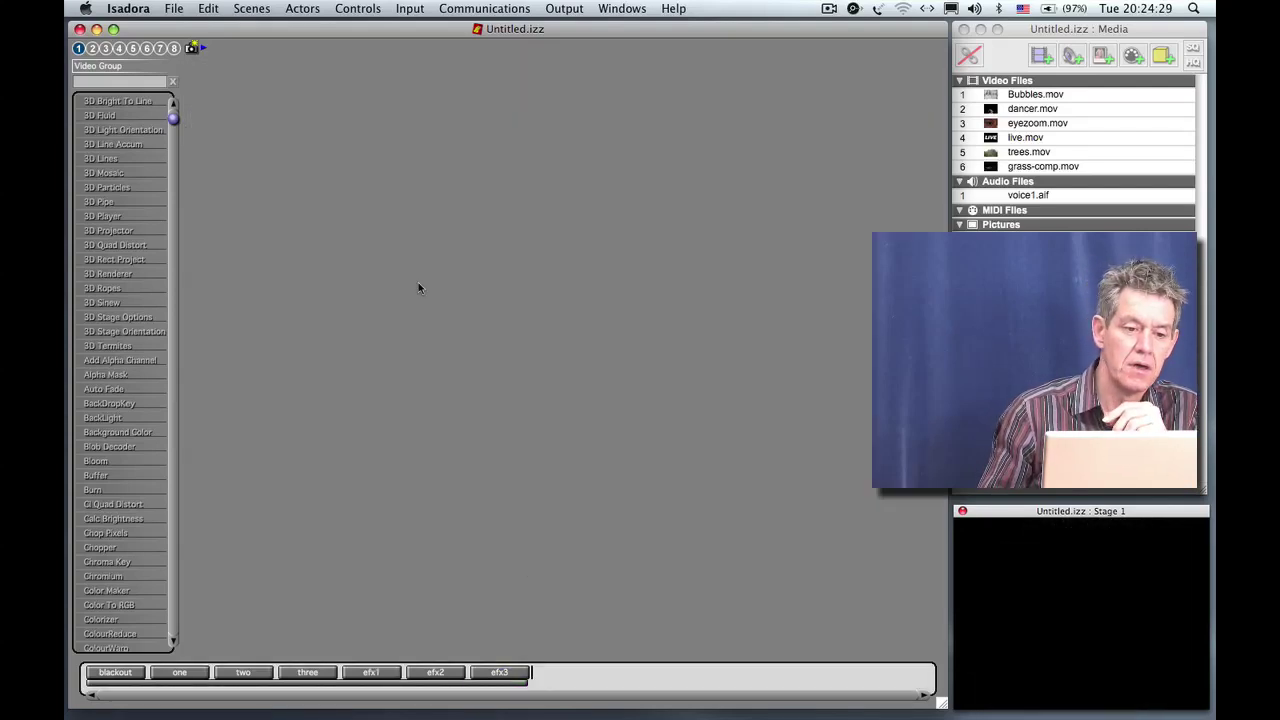
{"action": "left_click", "coordinate": [251, 9]}
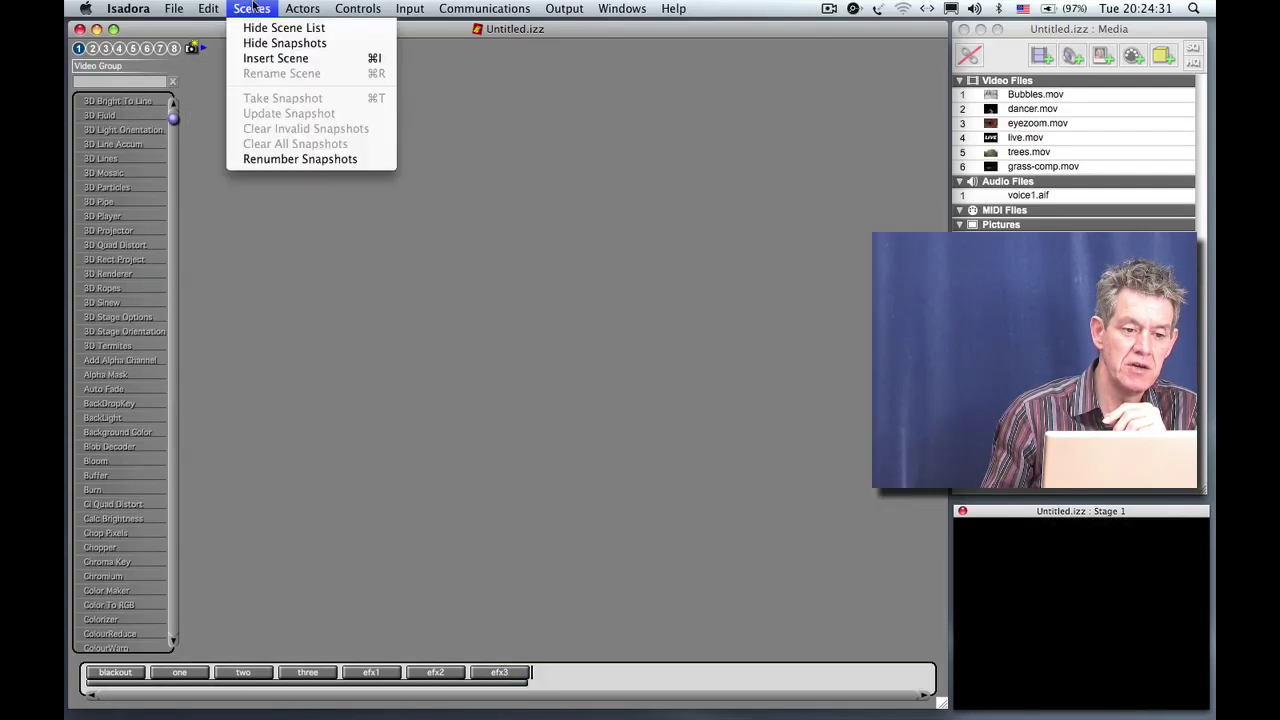
{"action": "left_click", "coordinate": [255, 62]}
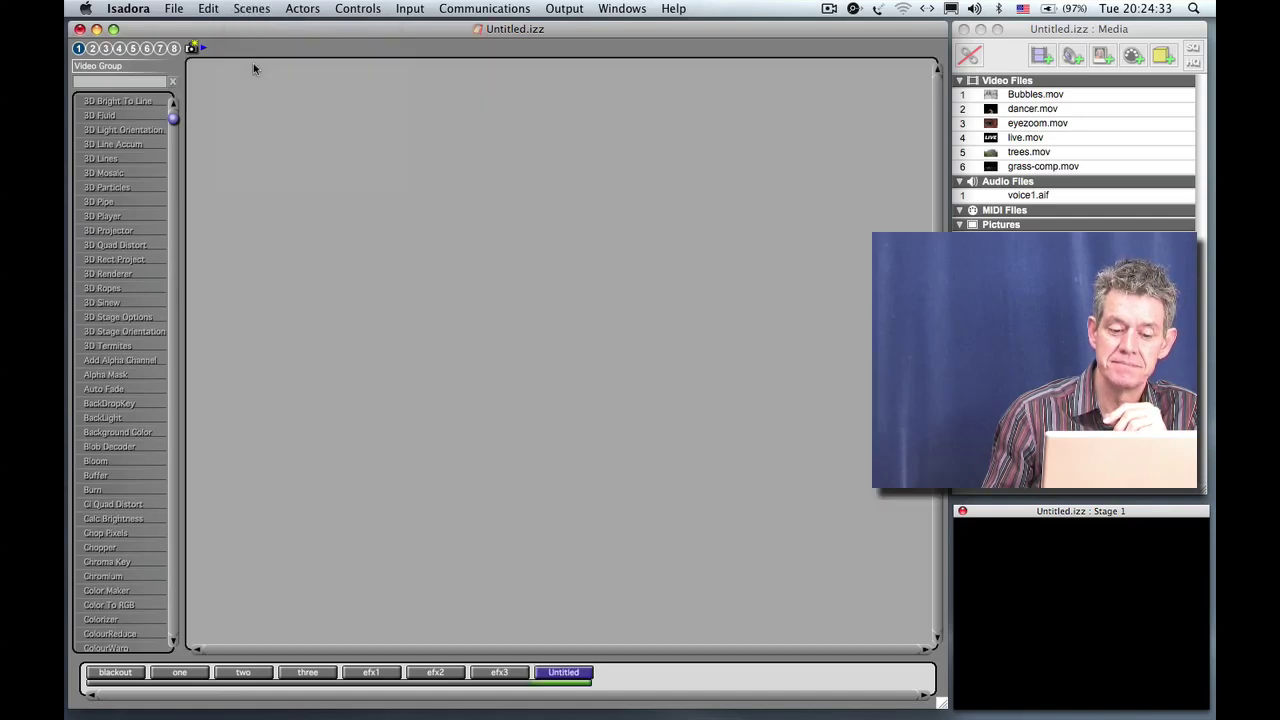
Step: Find the Movie Player actor and add it to the new scene
{"action": "left_click", "coordinate": [151, 80]}
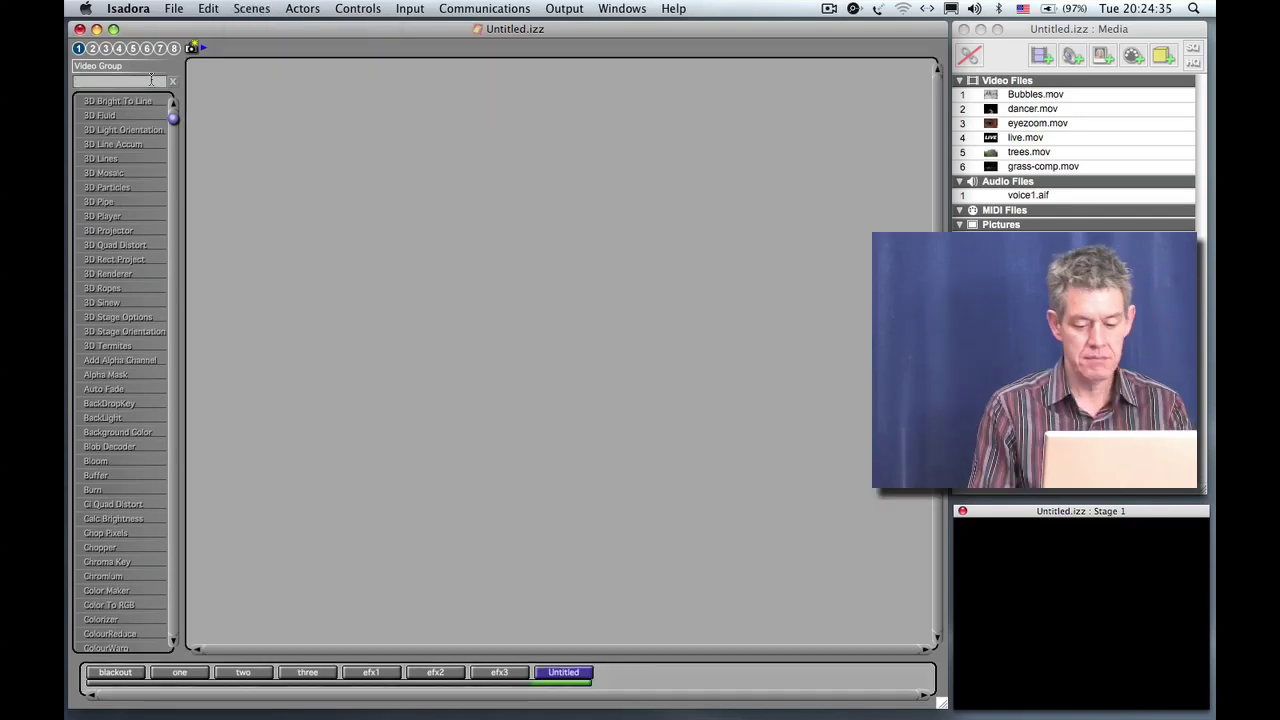
{"action": "type", "text": "movie"}
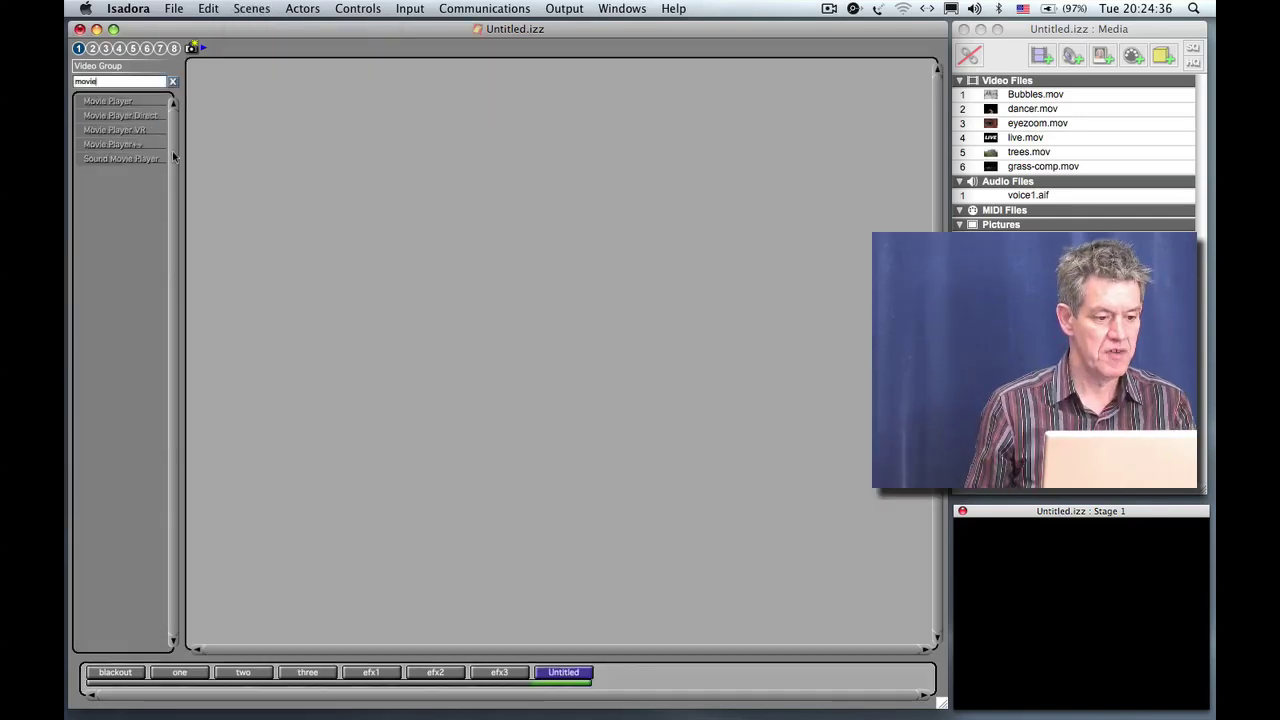
{"action": "double_click", "coordinate": [108, 101]}
Step: Add a Projector actor level with the Movie Player and connect the Movie Player's video out to the Projector's video in
{"action": "left_click", "coordinate": [141, 83]}
{"action": "type", "text": "proj"}
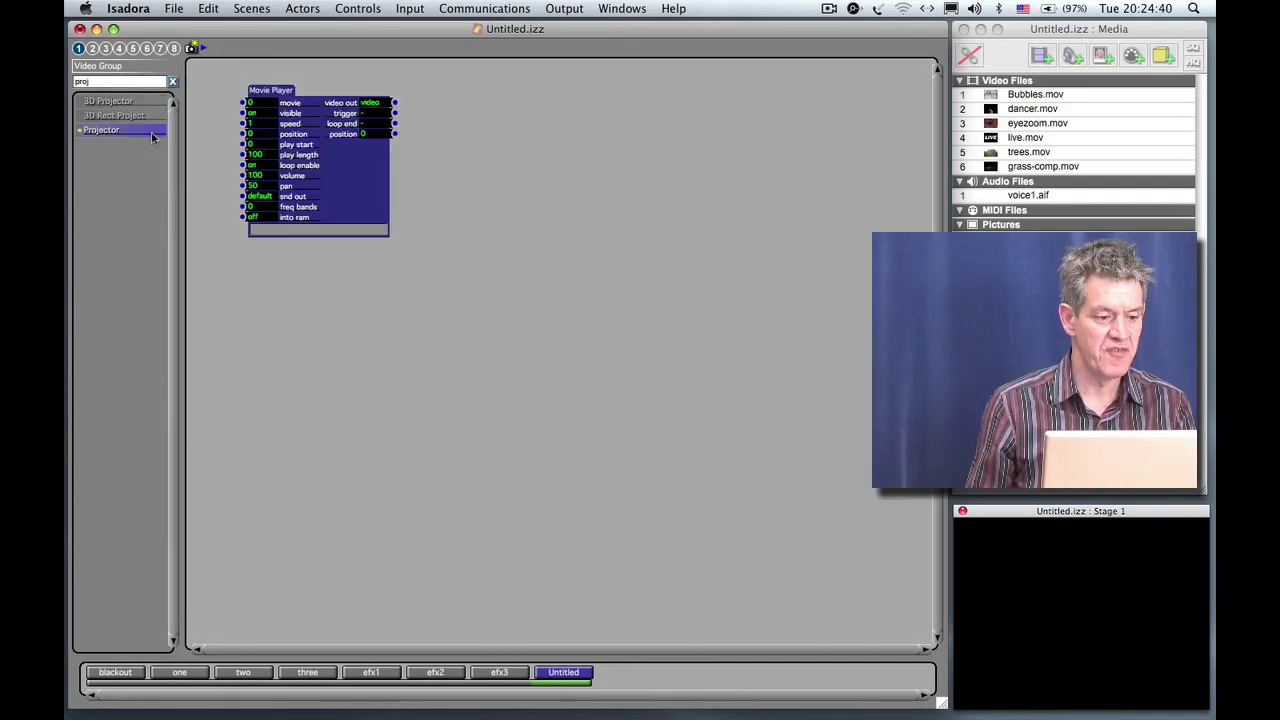
{"action": "left_click_drag", "start_coordinate": [152, 137], "coordinate": [736, 95]}
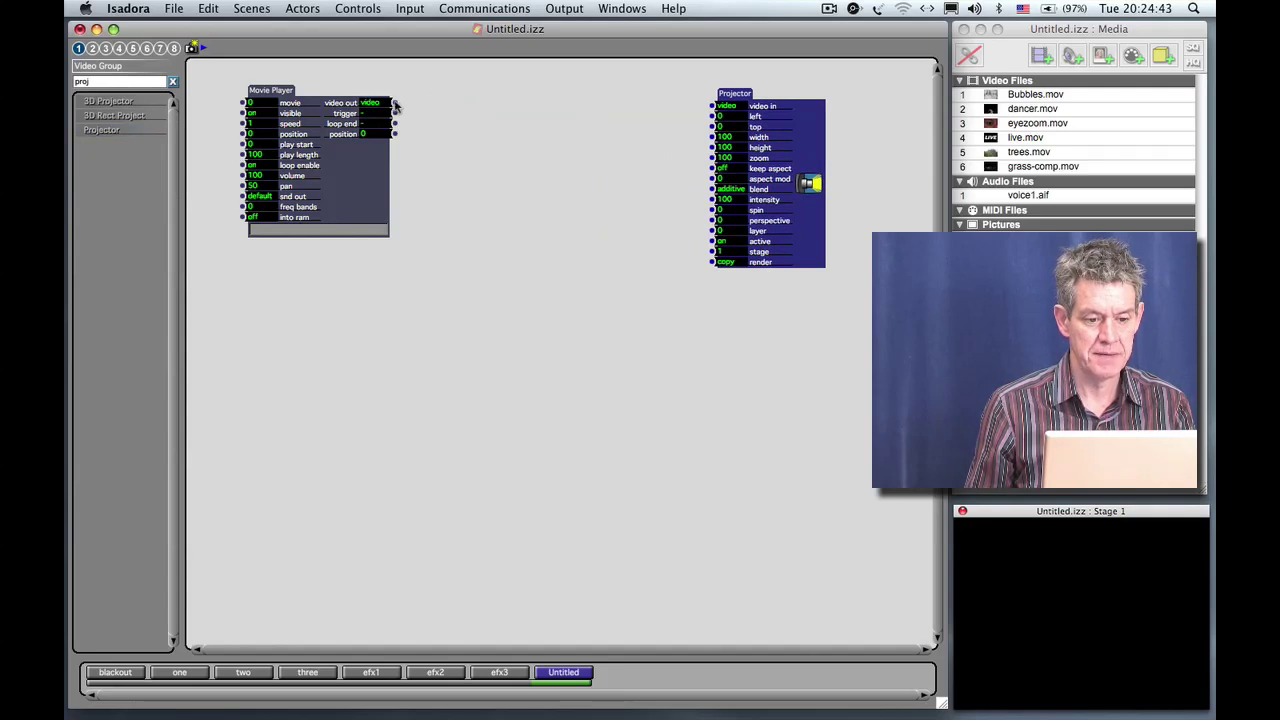
{"action": "left_click_drag", "start_coordinate": [395, 103], "coordinate": [714, 104]}
{"action": "left_click", "coordinate": [735, 95]}
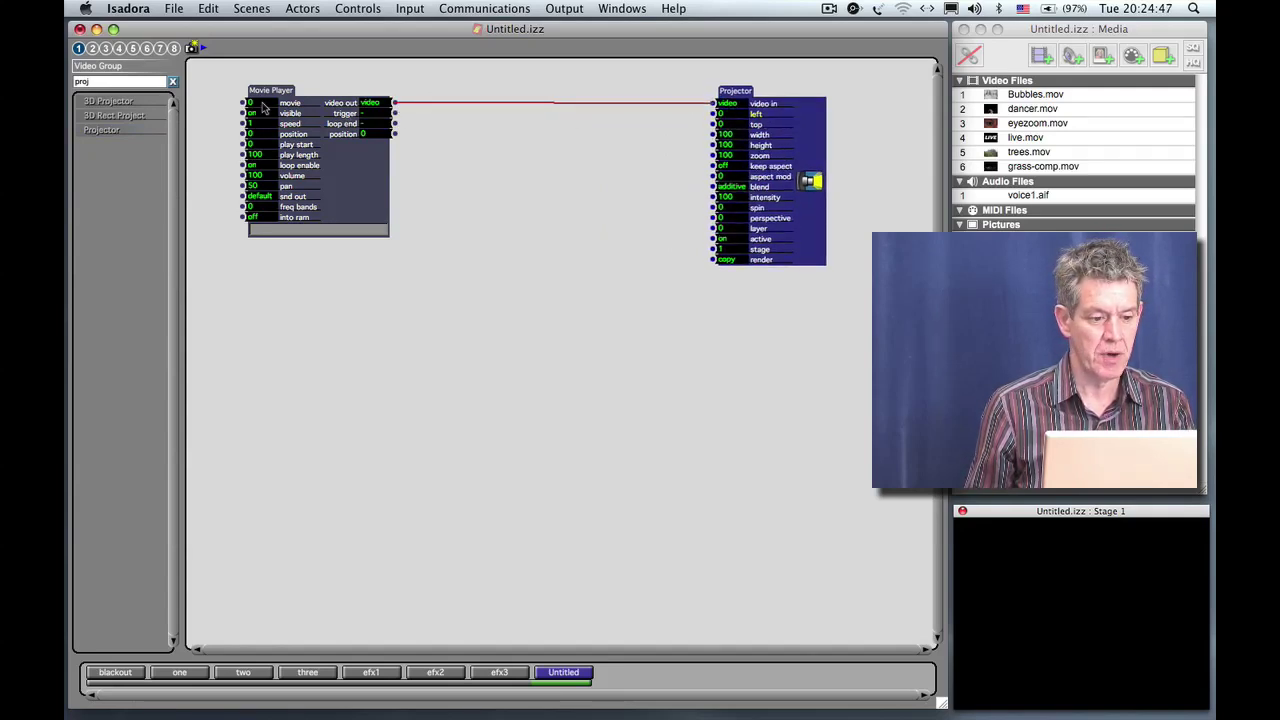
Step: Set the Movie Player's movie input to 1 to play Bubbles.mov
{"action": "left_click", "coordinate": [262, 102]}
{"action": "type", "text": "1"}
{"action": "left_click", "coordinate": [460, 178]}
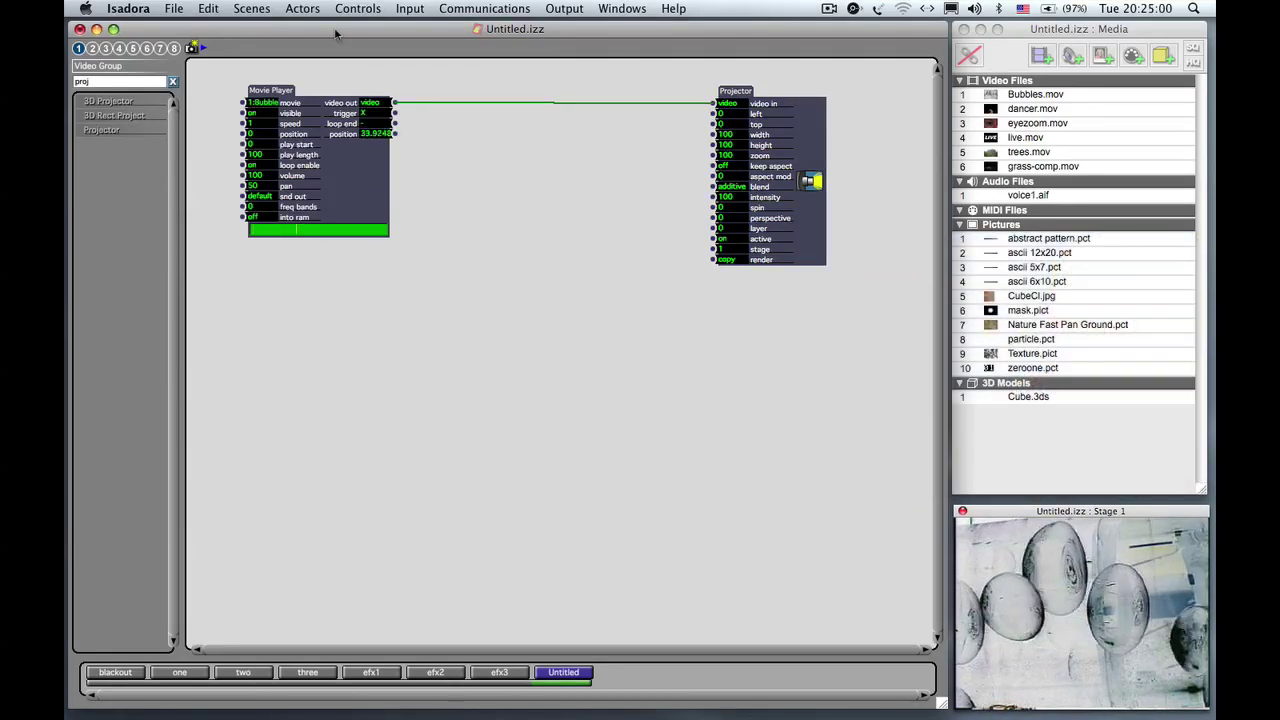
Step: Rename the new scene as time
{"action": "left_click", "coordinate": [266, 8]}
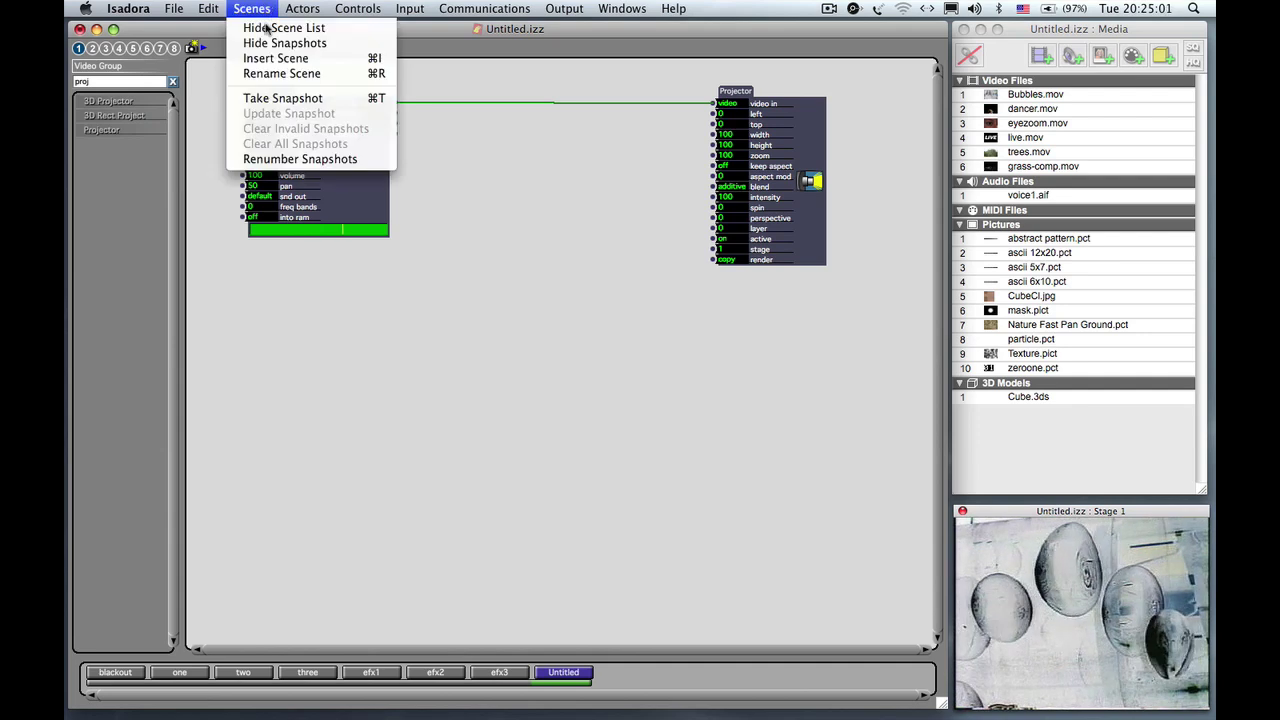
{"action": "left_click", "coordinate": [268, 74]}
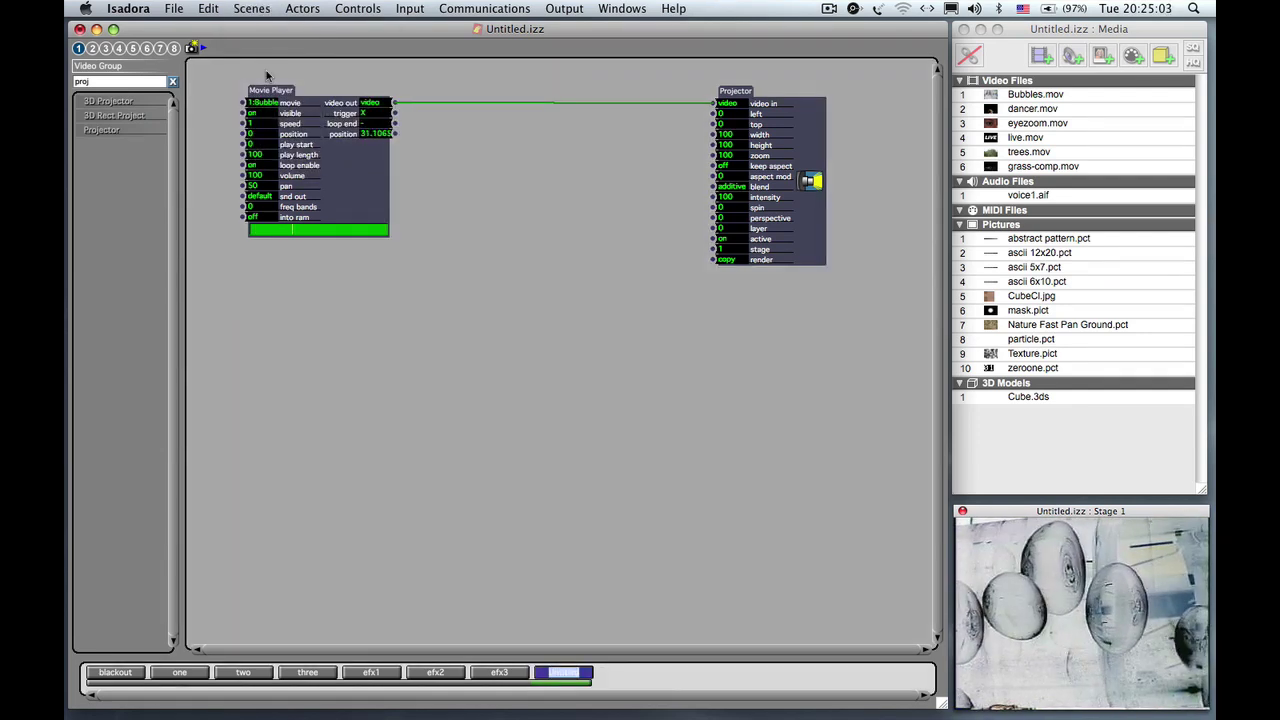
{"action": "type", "text": "time"}
{"action": "key", "text": "Return"}
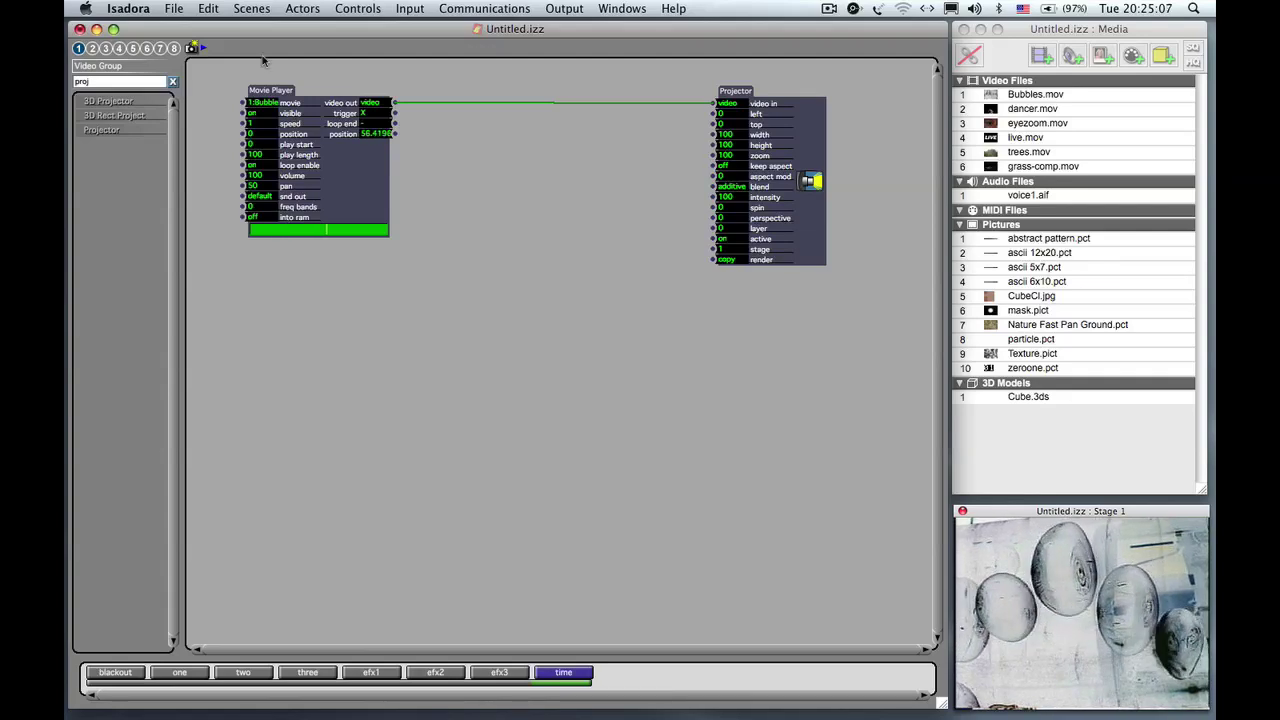
Step: Add an Envelope Generator below and between the Movie Player and Projector, and trigger it once
{"action": "left_click", "coordinate": [119, 48]}
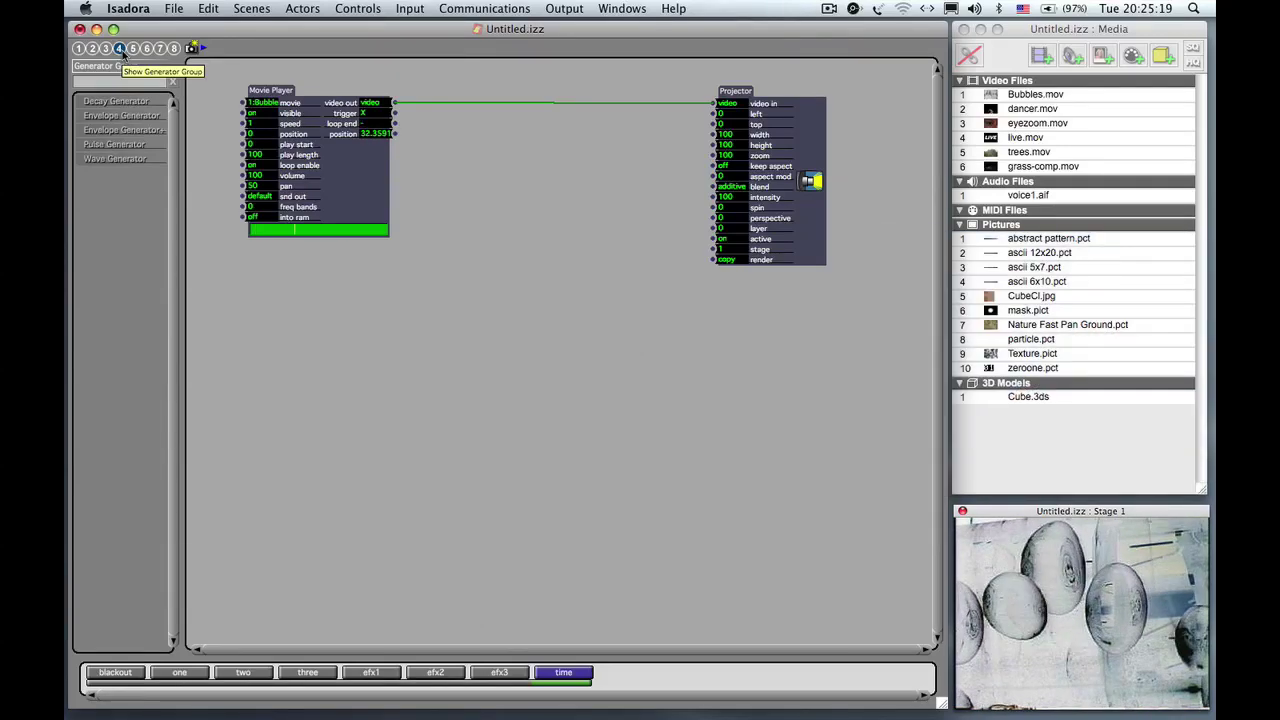
{"action": "left_click", "coordinate": [122, 116]}
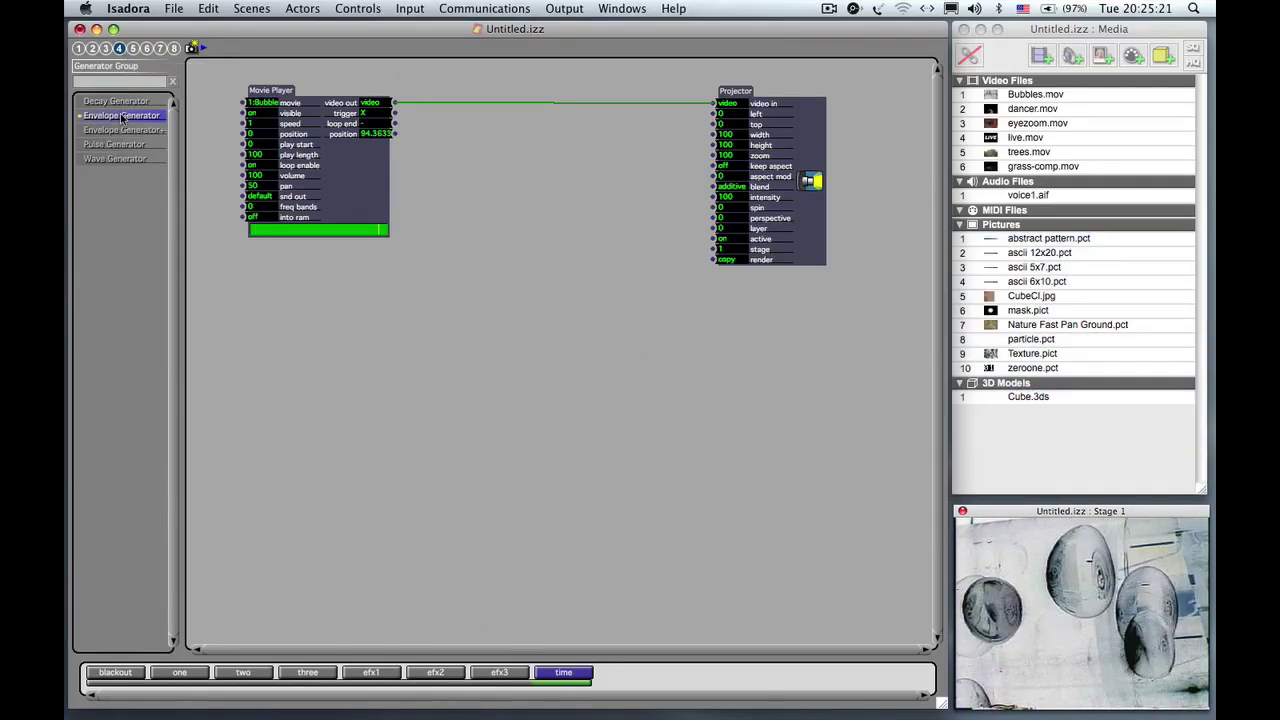
{"action": "left_click_drag", "start_coordinate": [122, 116], "coordinate": [384, 288]}
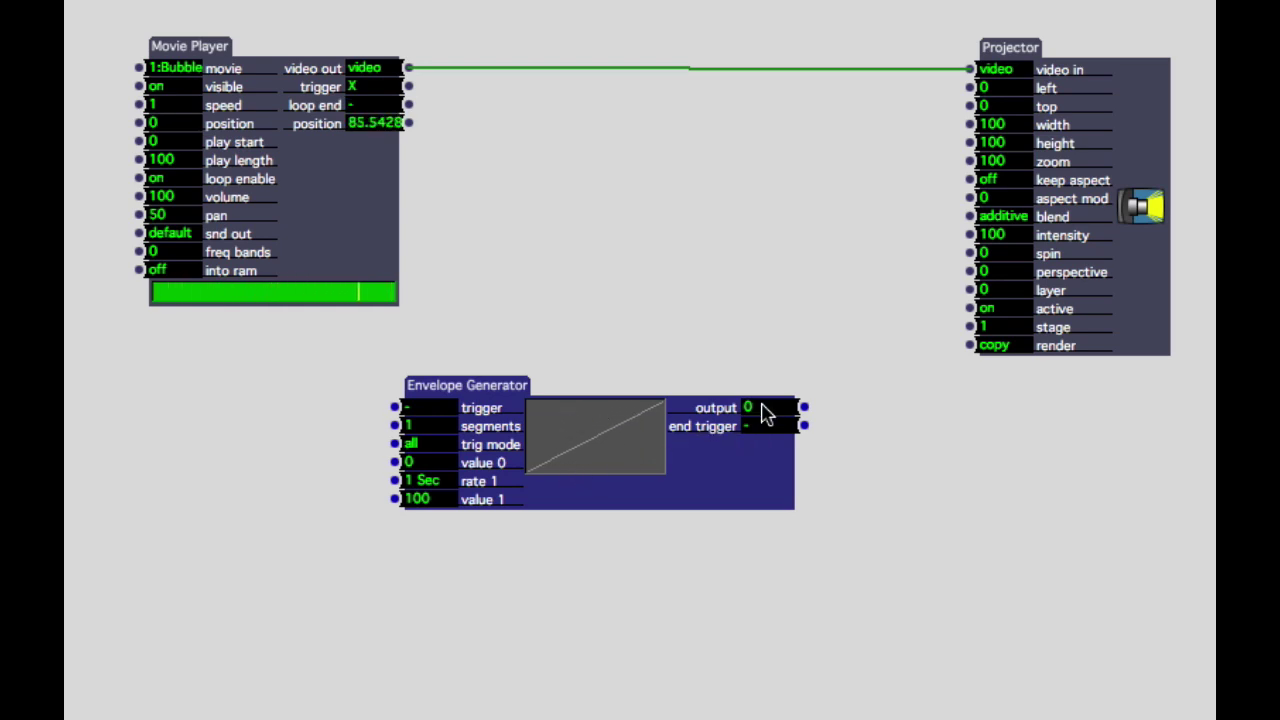
{"action": "left_click", "coordinate": [422, 411]}
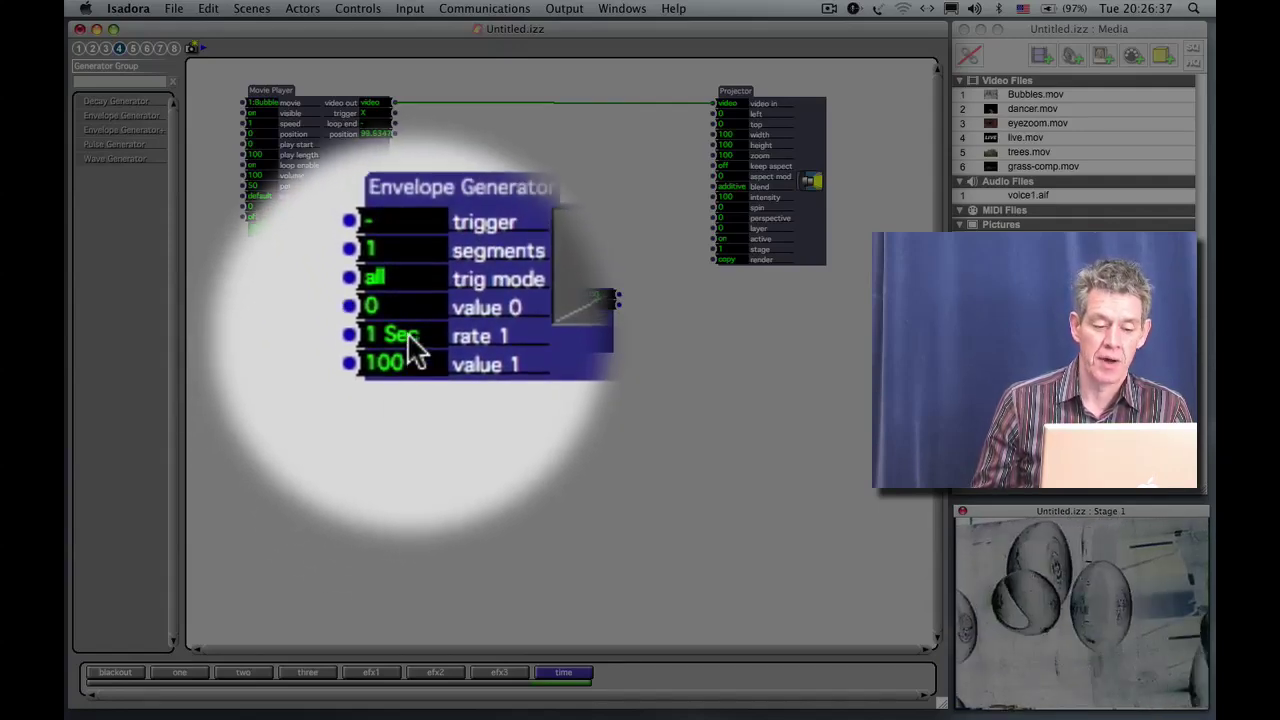
Step: Set the Envelope Generator's rate 1 to 8 seconds
{"action": "mouse_move", "coordinate": [408, 341]}
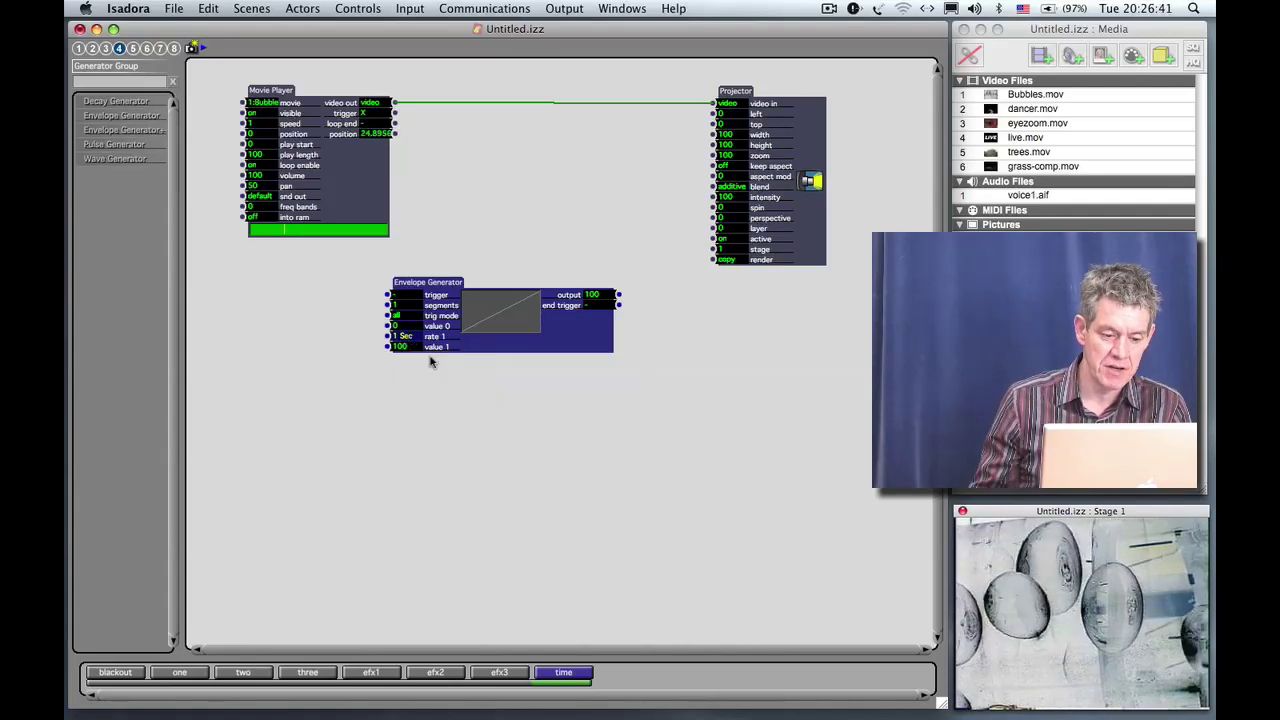
{"action": "left_click", "coordinate": [396, 336]}
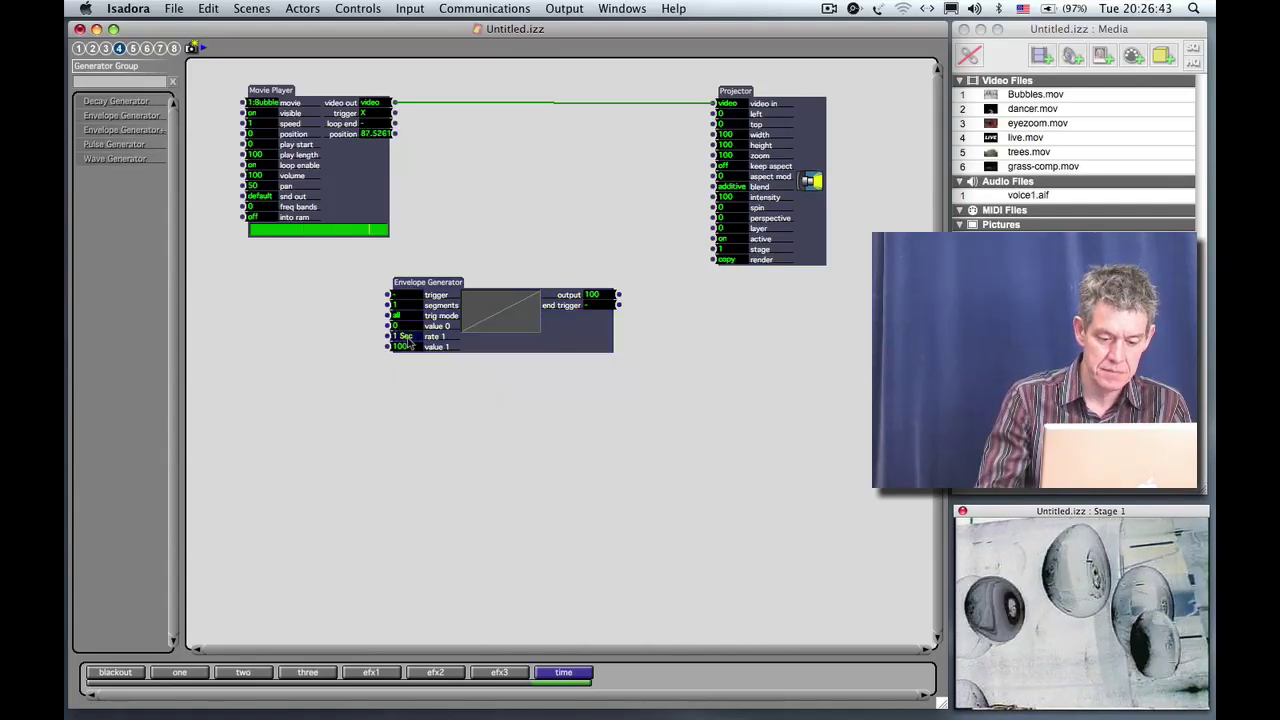
{"action": "type", "text": "8"}
{"action": "key", "text": "Return"}
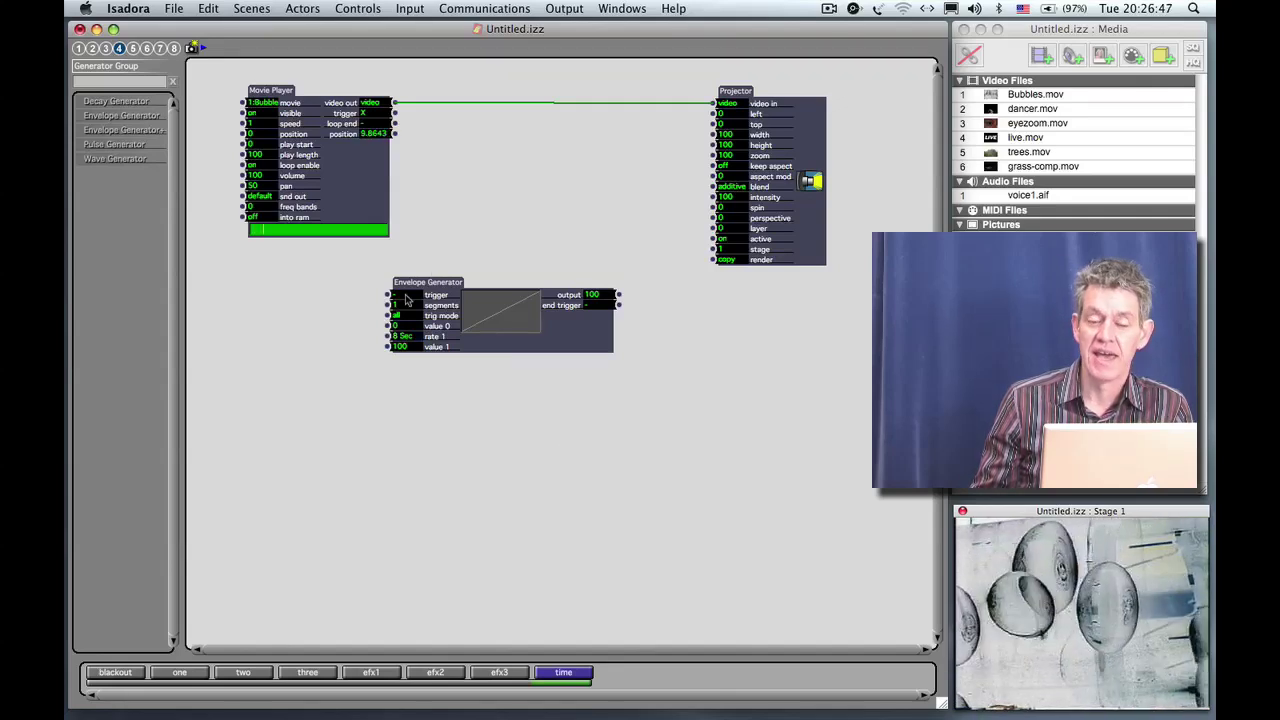
Step: Trigger the Envelope Generator manually and connect its output to the Projector's intensity input
{"action": "left_click", "coordinate": [406, 299]}
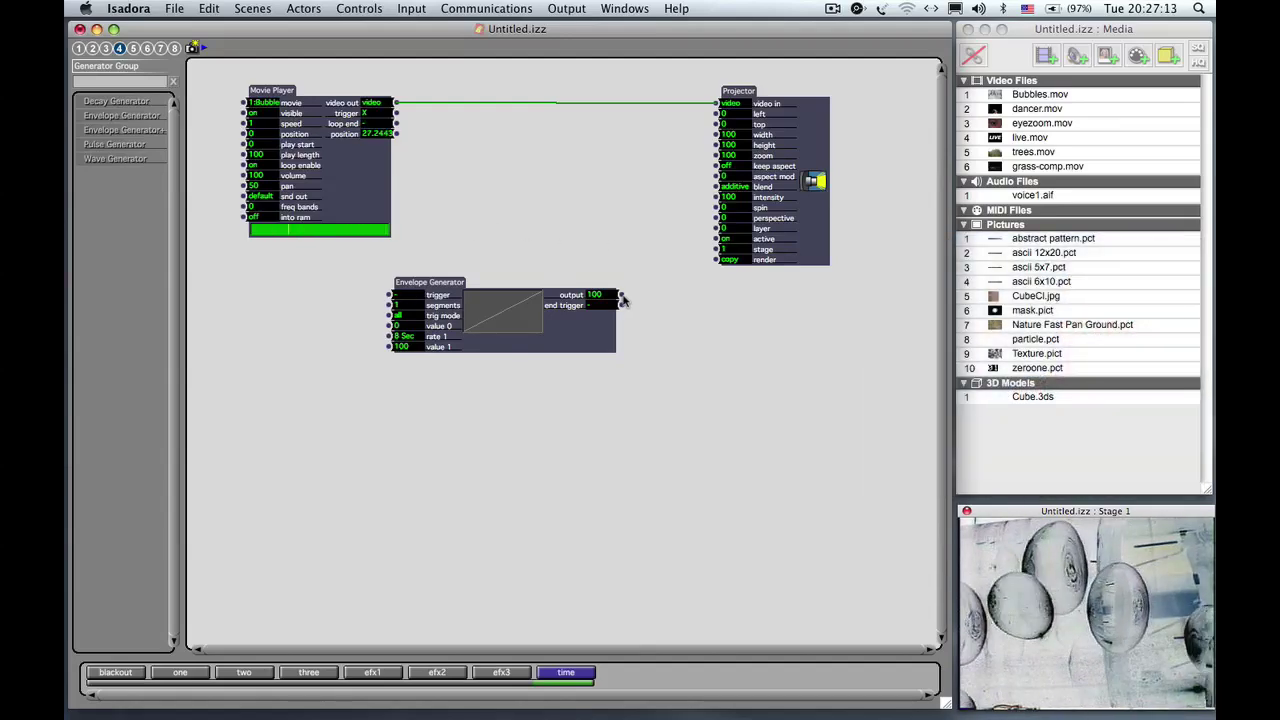
{"action": "left_click_drag", "start_coordinate": [621, 296], "coordinate": [716, 198]}
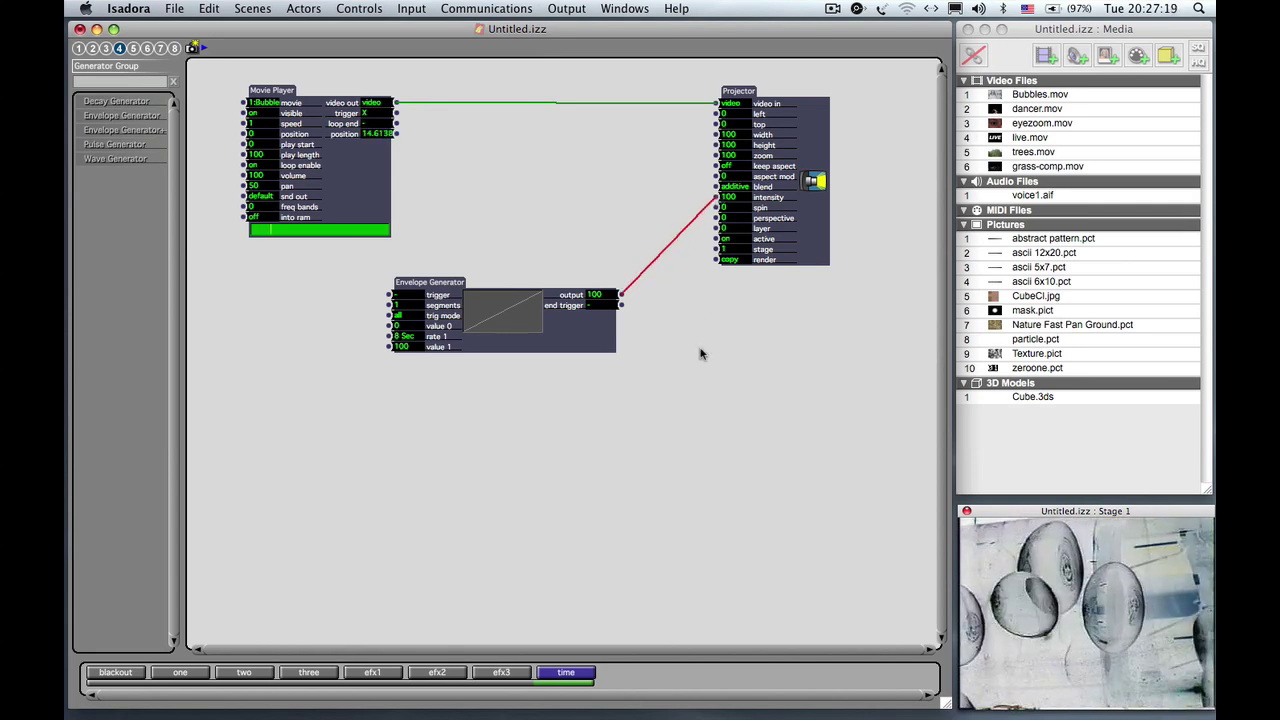
Step: Add a Keyboard Watcher beside the Envelope Generator's inputs and set its key range to lowercase 'a'
{"action": "left_click", "coordinate": [134, 49]}
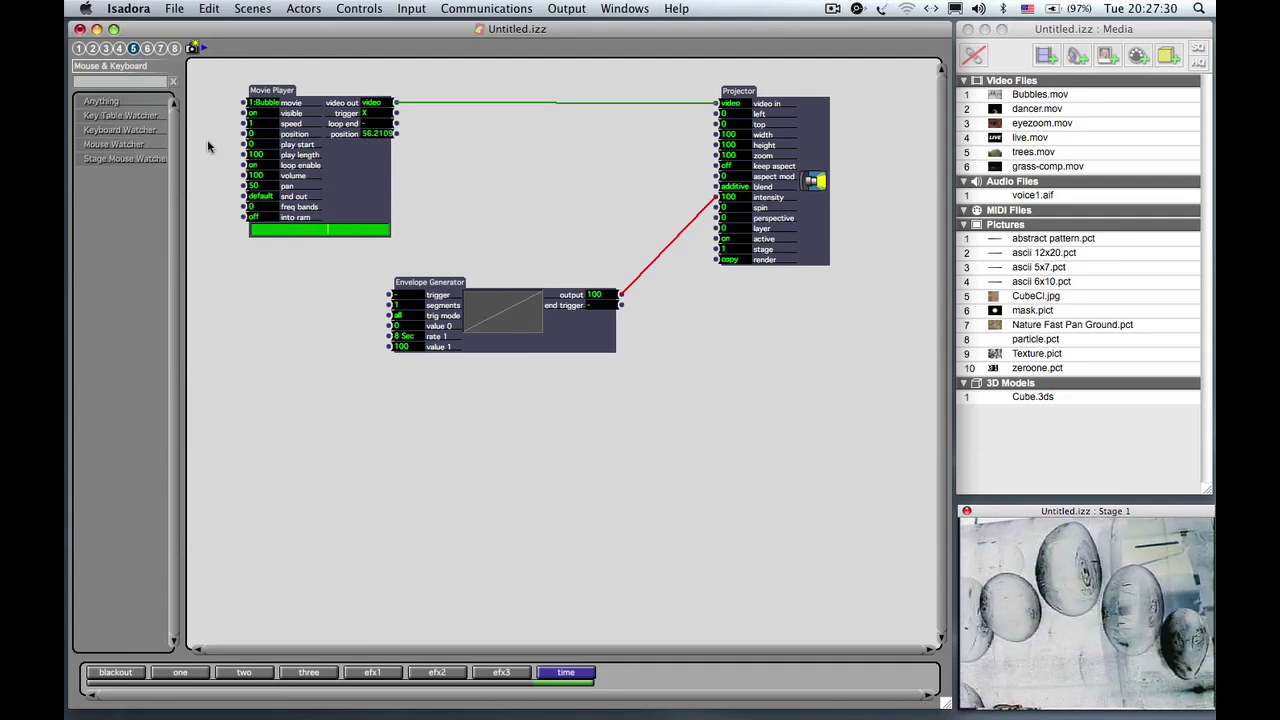
{"action": "left_click_drag", "start_coordinate": [136, 131], "coordinate": [215, 292]}
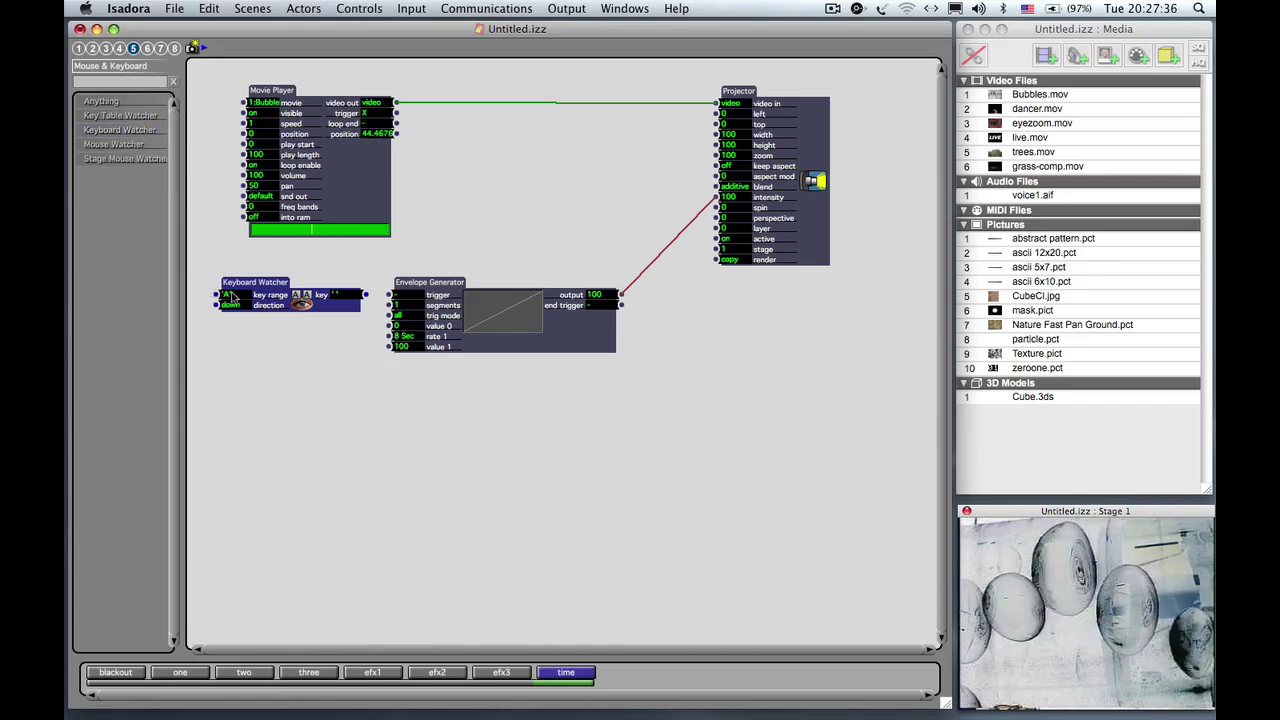
{"action": "mouse_move", "coordinate": [236, 298]}
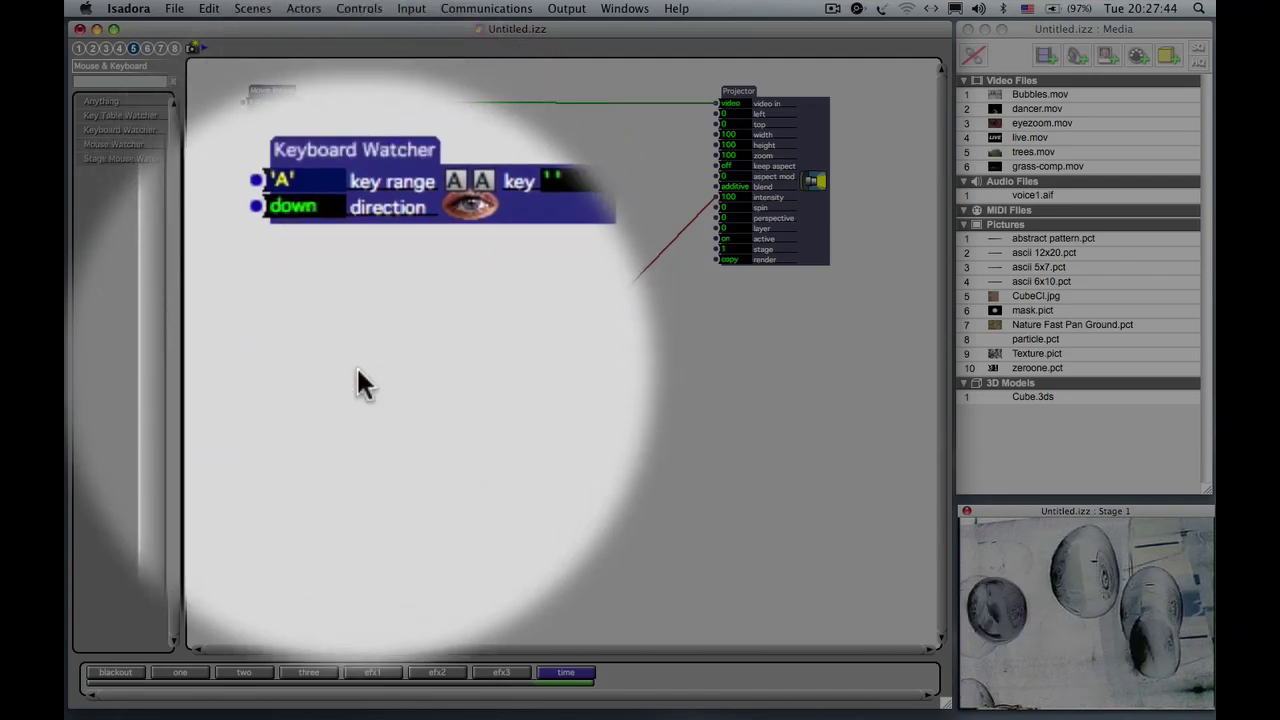
{"action": "key", "text": "a"}
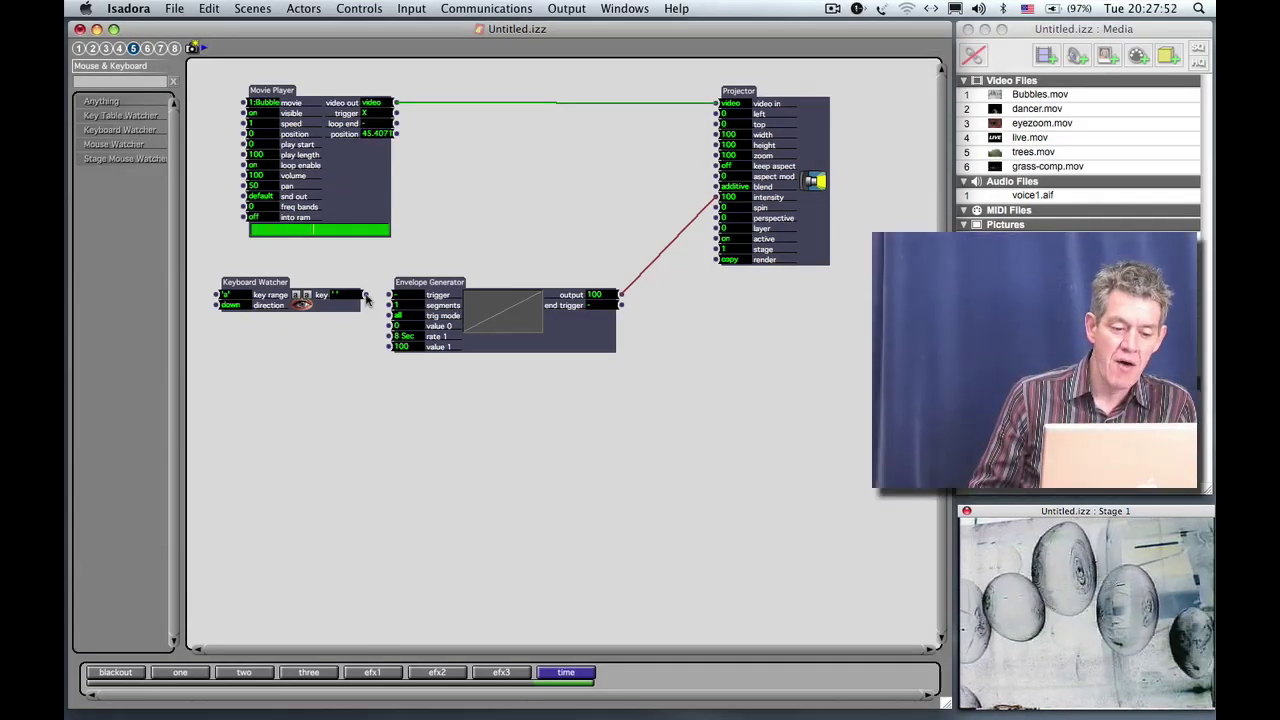
Step: Connect the Keyboard Watcher's key output to the Envelope Generator's trigger and test the fade with 'a'
{"action": "left_click_drag", "start_coordinate": [365, 294], "coordinate": [390, 296]}
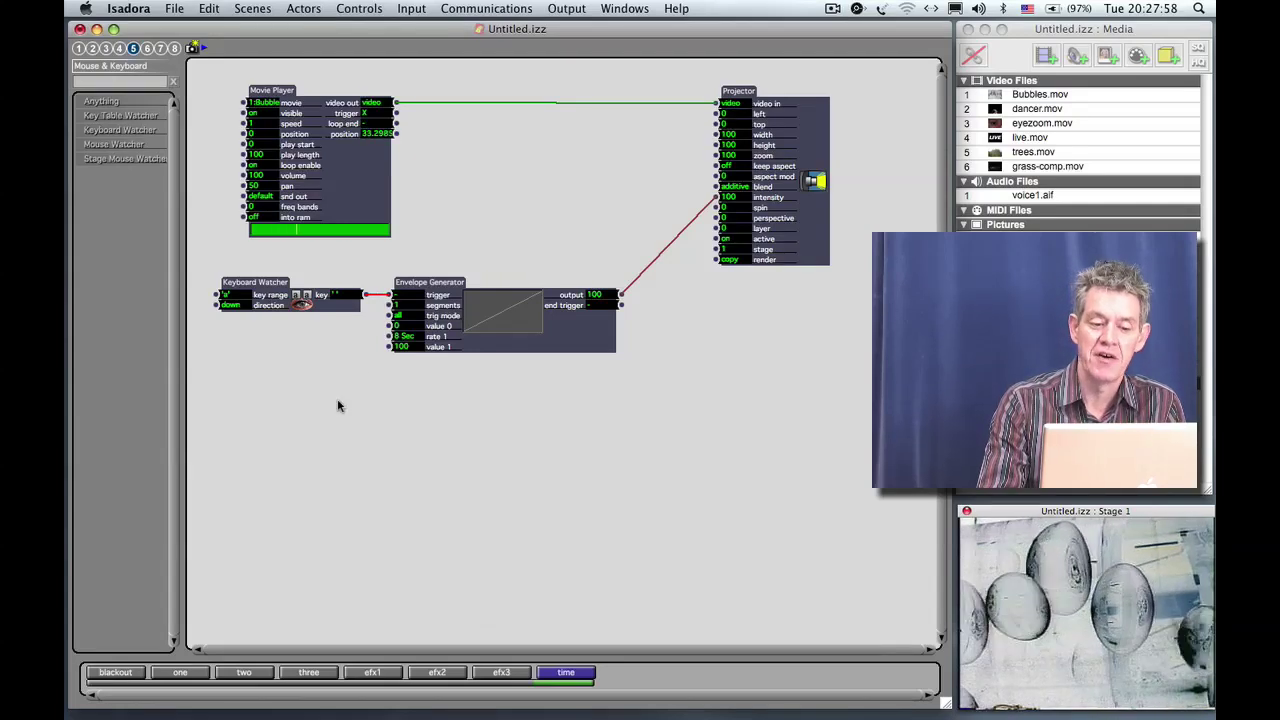
{"action": "key", "text": "x"}
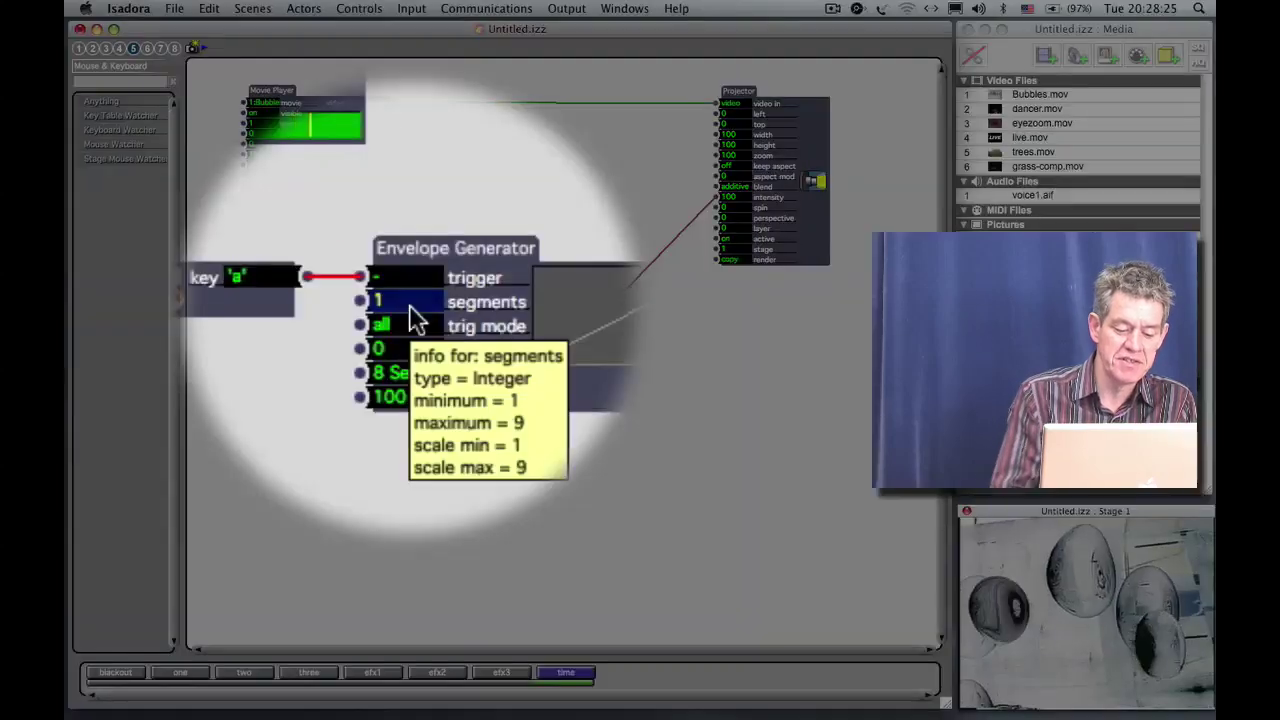
Step: Set the Envelope Generator's segments to 2 and test the two-part fade with 'a'
{"action": "left_click_drag", "start_coordinate": [410, 308], "coordinate": [411, 306]}
{"action": "key", "text": "Return"}
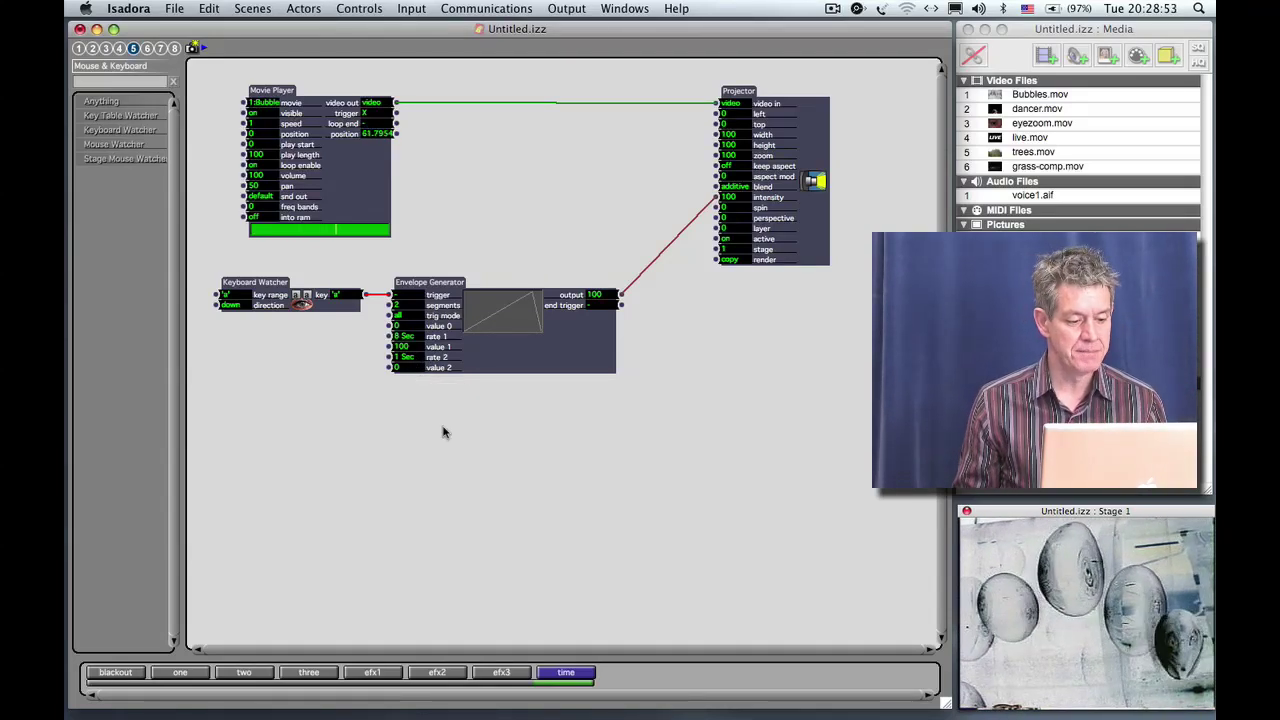
{"action": "key", "text": "x"}
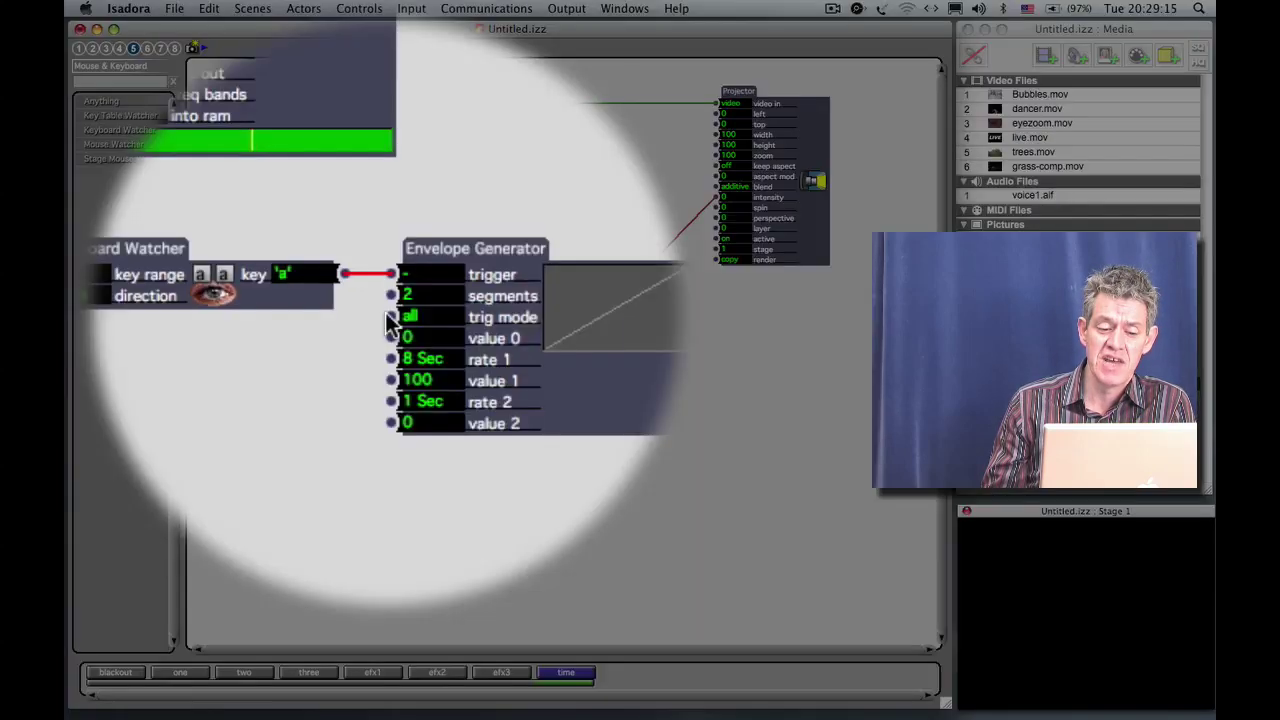
Step: Set the Envelope Generator's trig mode to one/end and fire its two segments one at a time with 'a'
{"action": "left_click_drag", "start_coordinate": [386, 315], "coordinate": [484, 462]}
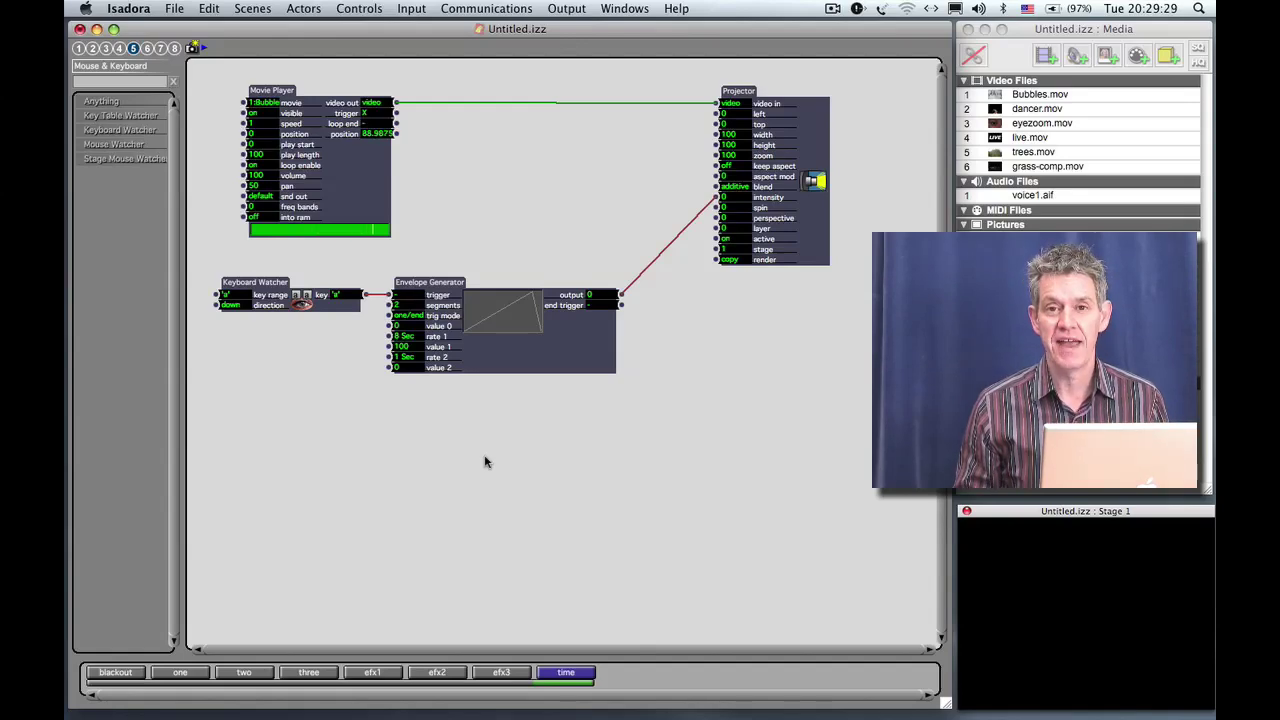
{"action": "key", "text": "x"}
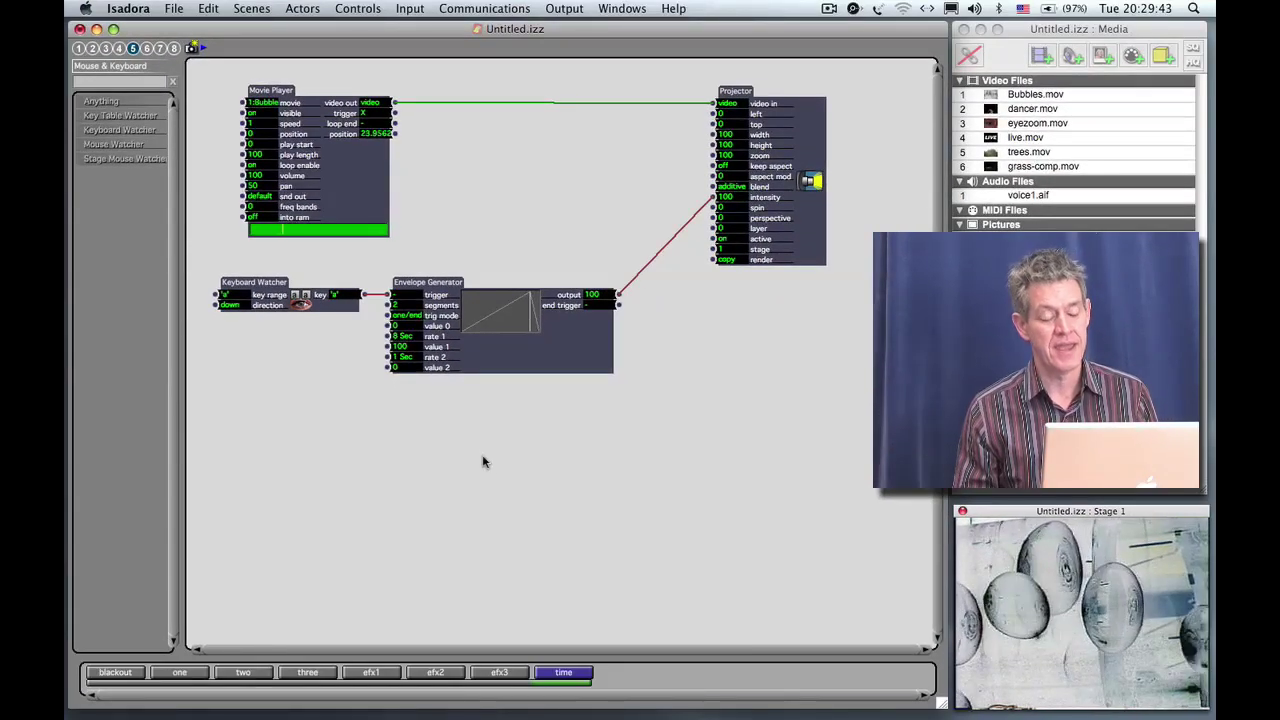
{"action": "key", "text": "a"}
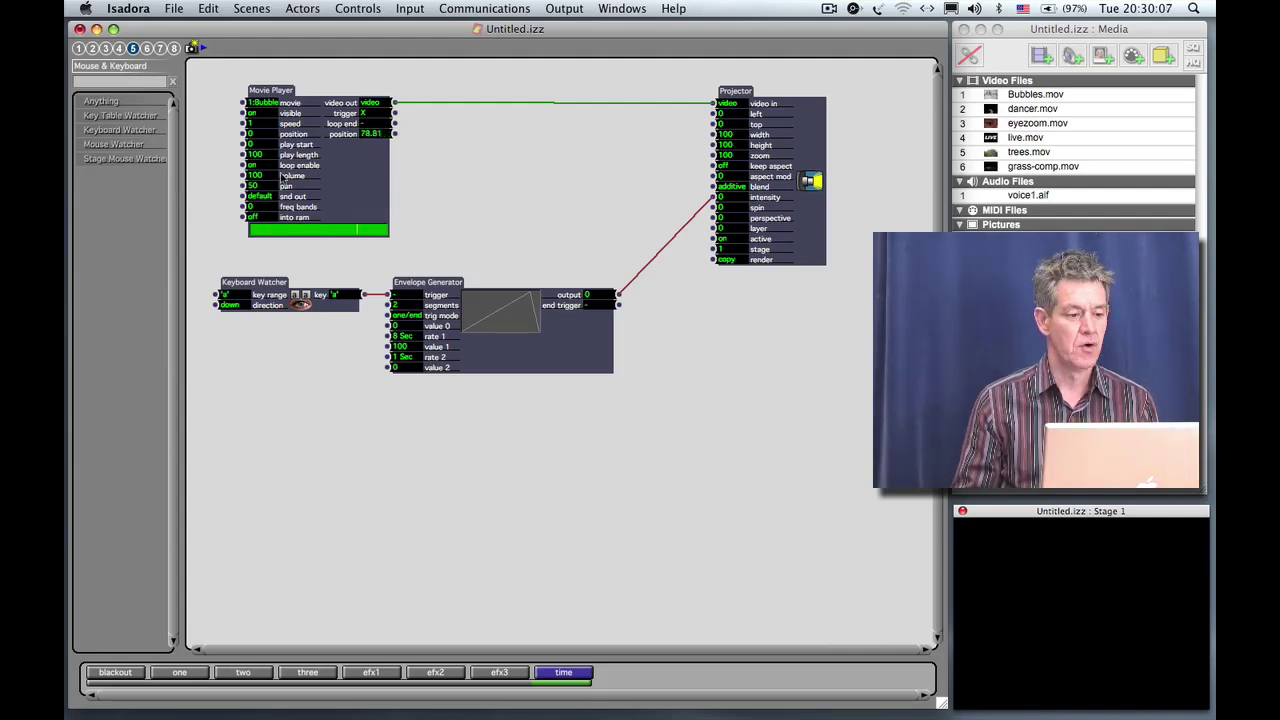
Step: Find the Shapes actor and place it below the Keyboard Watcher and Envelope Generator
{"action": "left_click", "coordinate": [131, 84]}
{"action": "type", "text": "shape"}
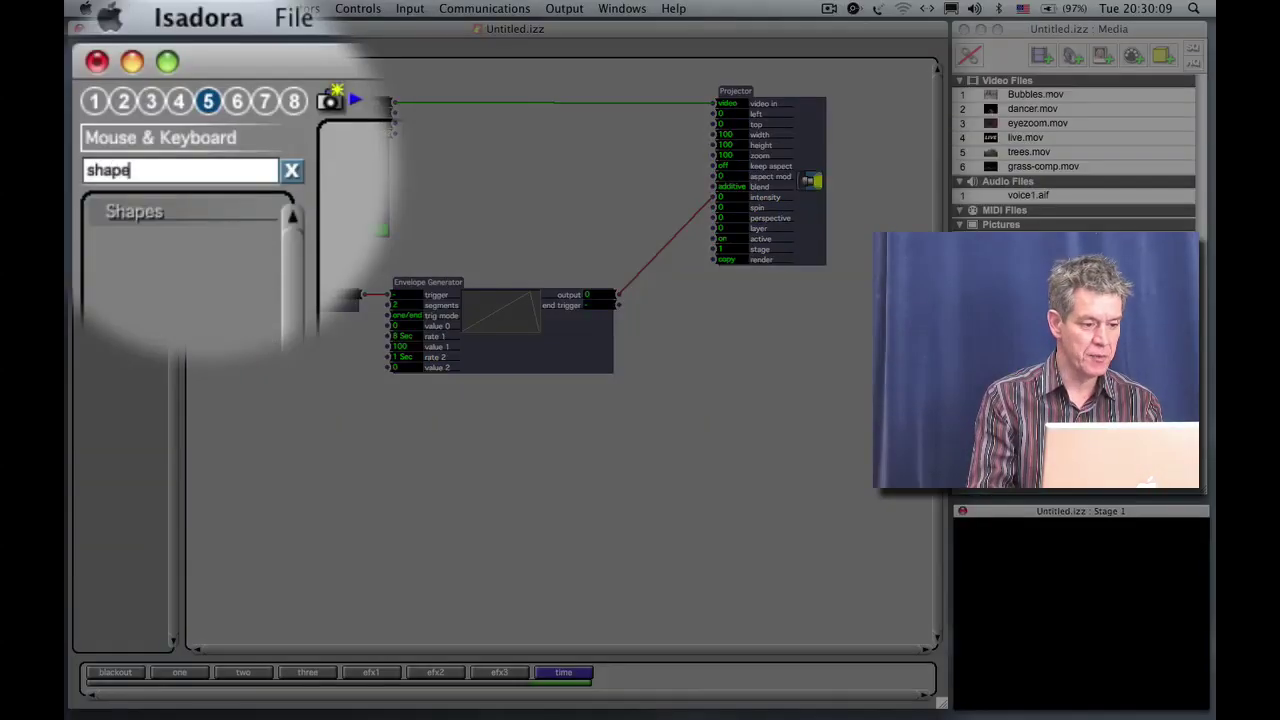
{"action": "left_click_drag", "start_coordinate": [208, 195], "coordinate": [318, 470]}
Step: Add a second Projector actor beside the Shapes actor, below the first Projector
{"action": "double_click", "coordinate": [86, 81]}
{"action": "key", "text": "BackSpace"}
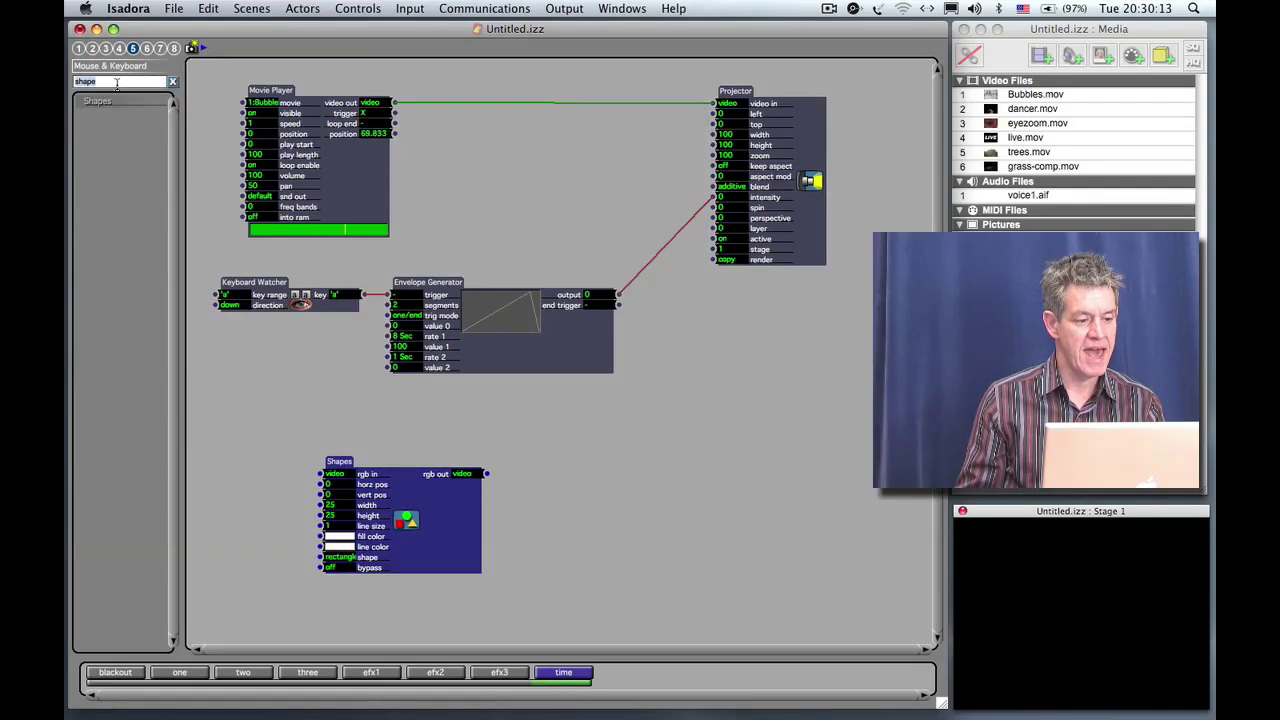
{"action": "type", "text": "proj"}
{"action": "left_click_drag", "start_coordinate": [105, 130], "coordinate": [680, 440]}
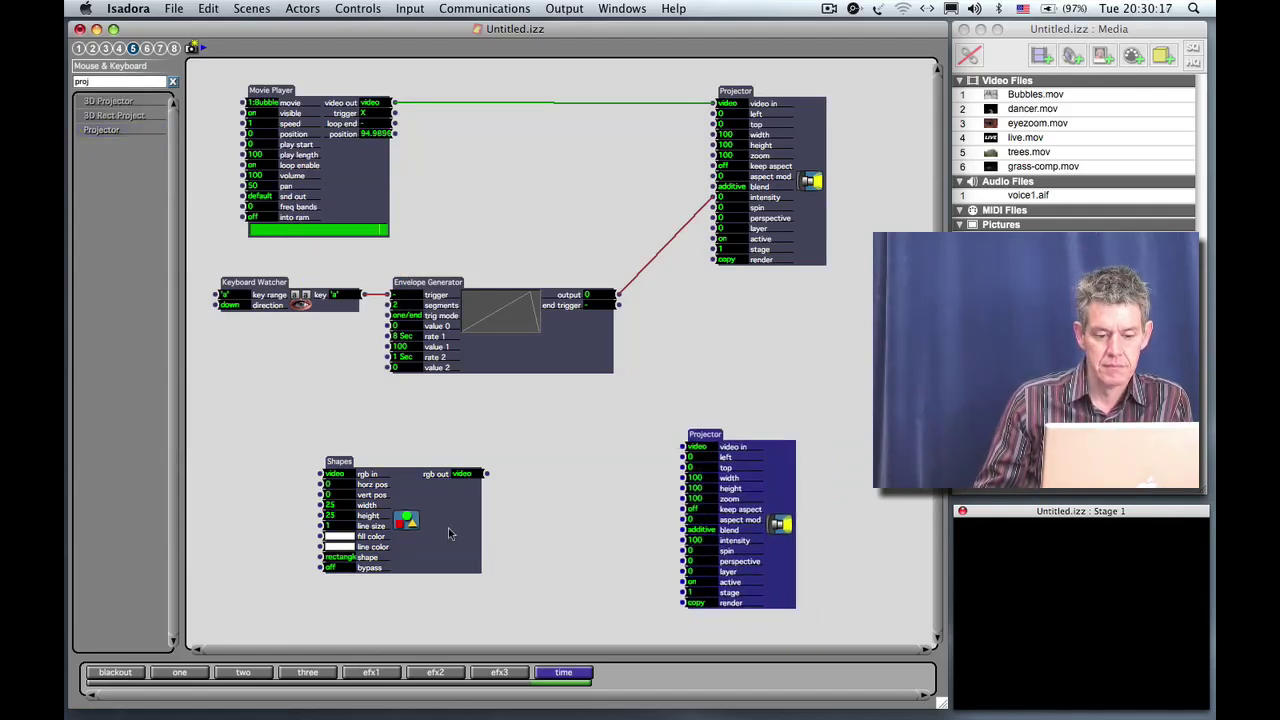
Step: Connect the Shapes rgb out to the lower Projector's video in and set the shape's height to 100 and width to 3
{"action": "left_click_drag", "start_coordinate": [448, 528], "coordinate": [439, 500]}
{"action": "left_click_drag", "start_coordinate": [477, 447], "coordinate": [688, 446]}
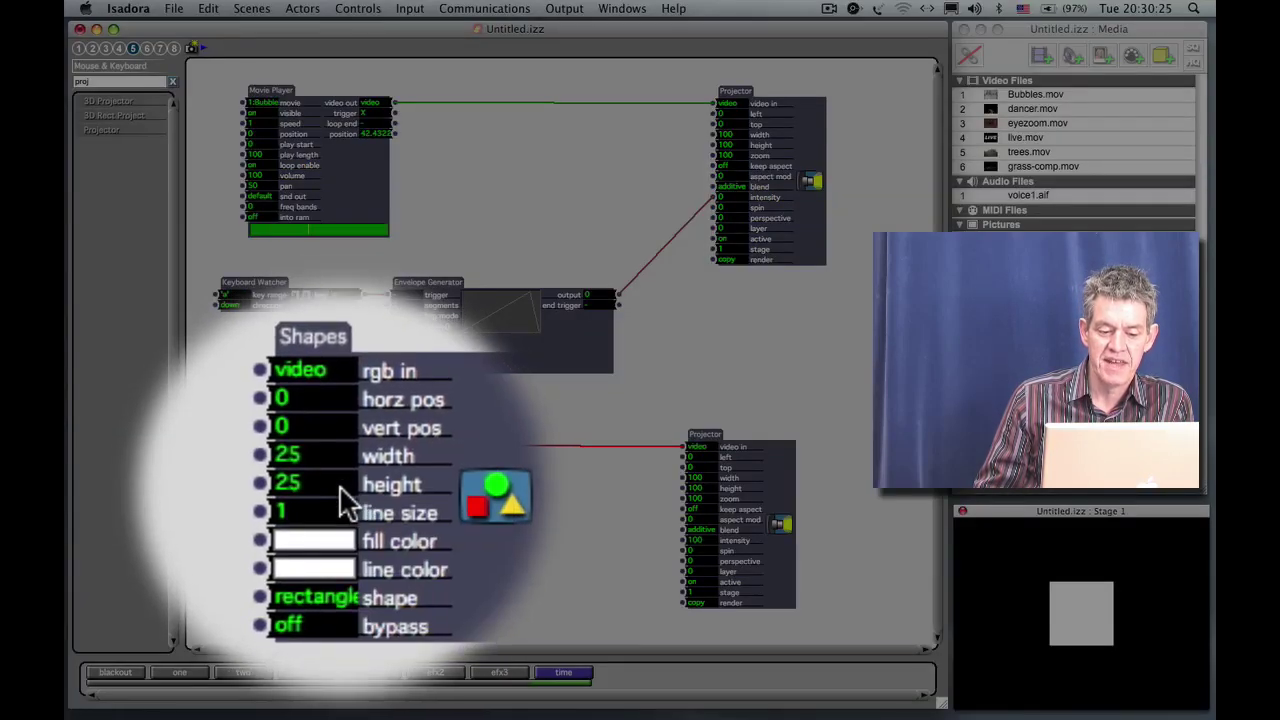
{"action": "mouse_move", "coordinate": [340, 489]}
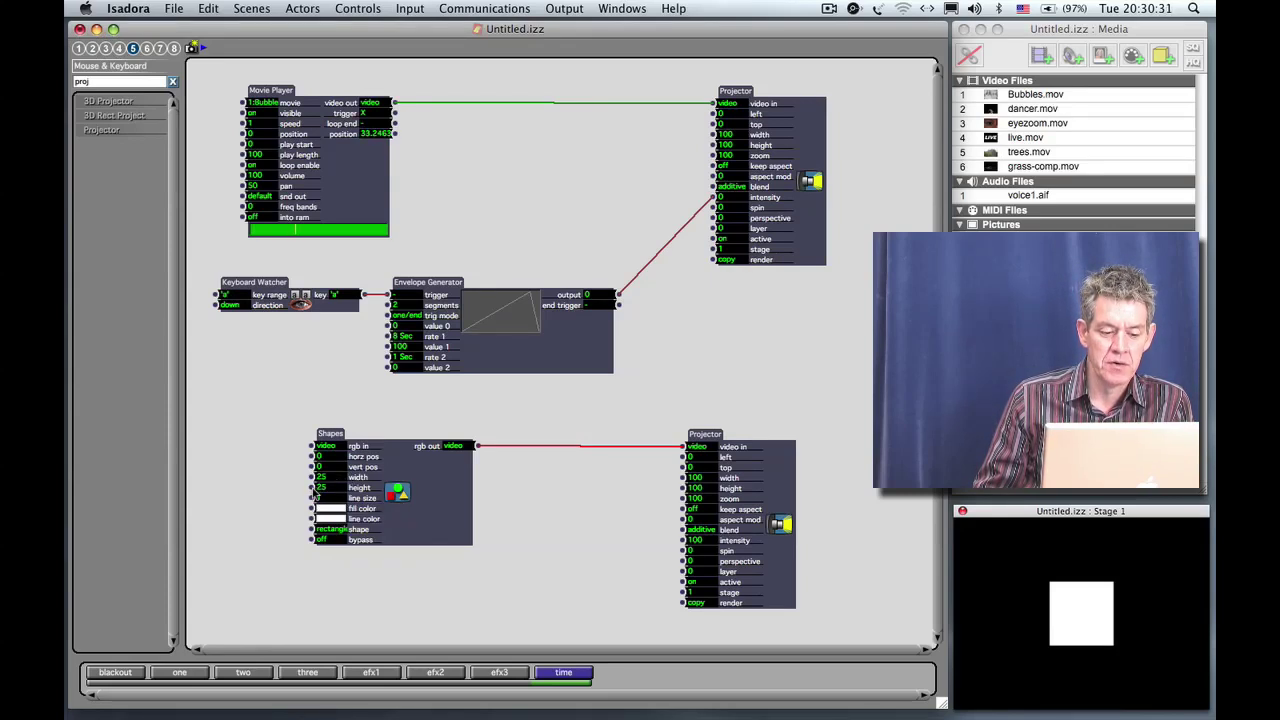
{"action": "left_click_drag", "start_coordinate": [315, 493], "coordinate": [298, 526]}
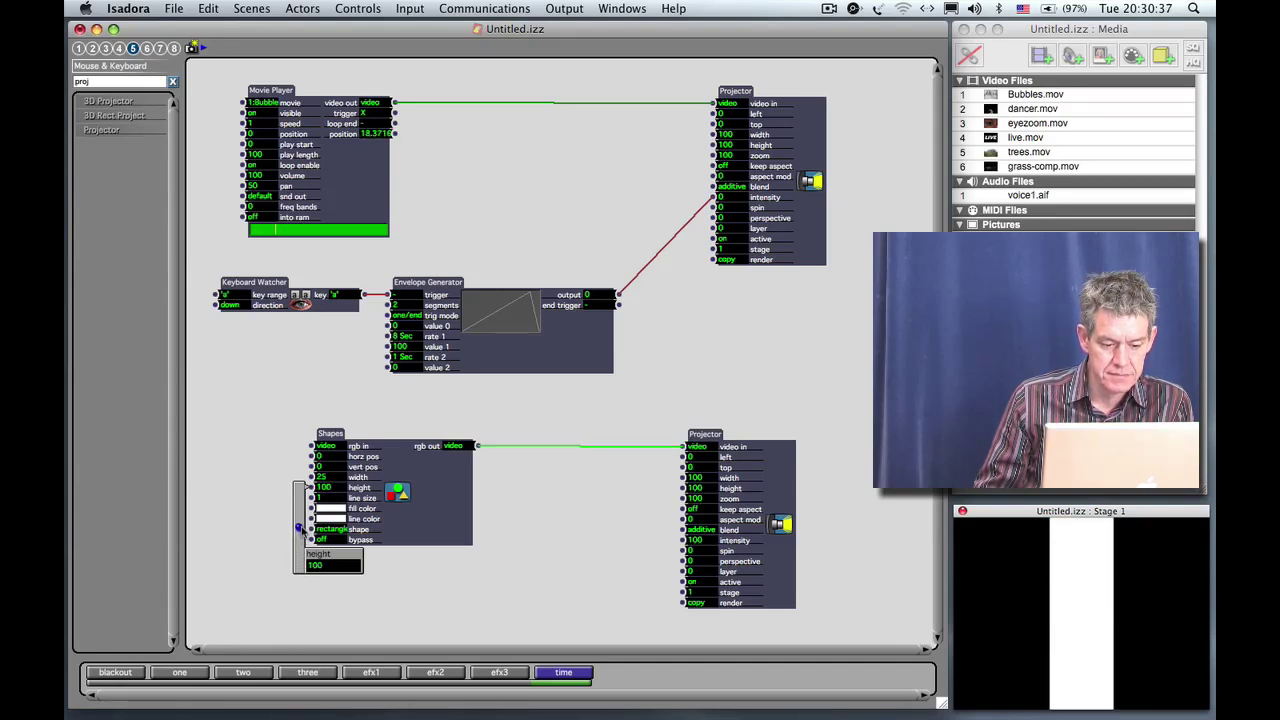
{"action": "left_click_drag", "start_coordinate": [343, 483], "coordinate": [350, 656]}
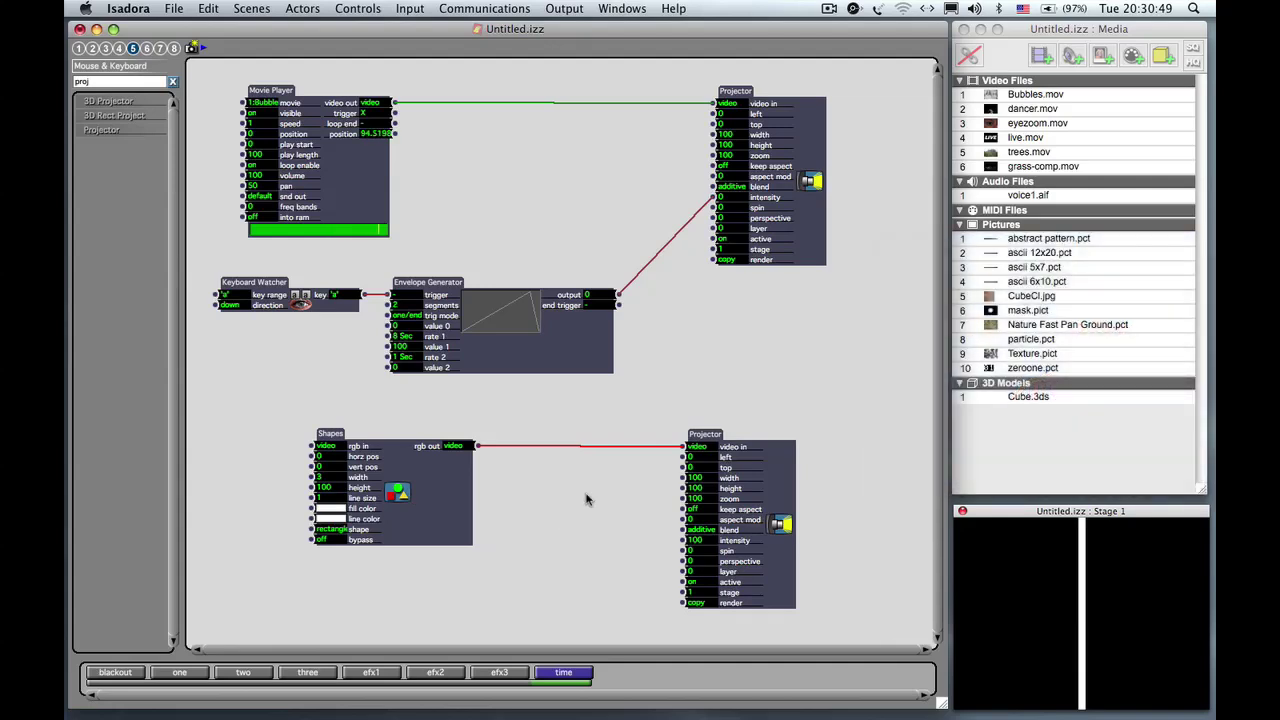
Step: Move the Shapes and lower Projector actors down together and slide the bar to a horz pos of about 26.3
{"action": "left_click_drag", "start_coordinate": [423, 409], "coordinate": [750, 560]}
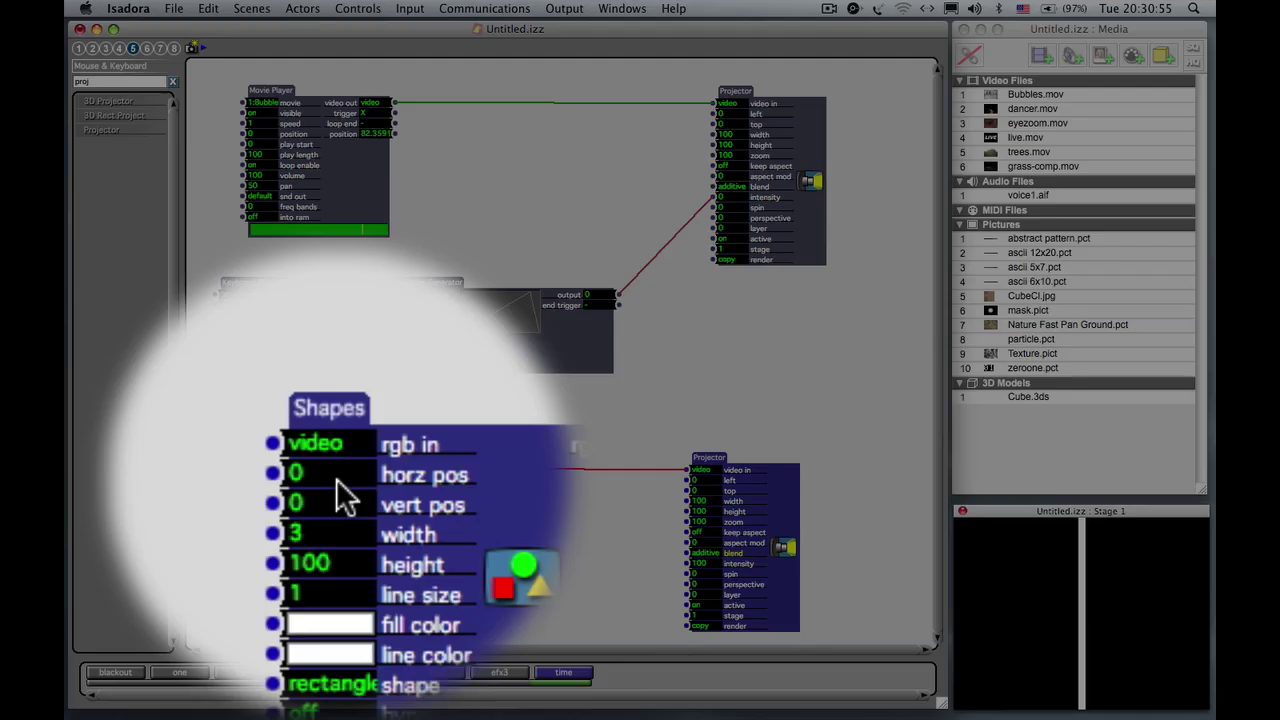
{"action": "mouse_move", "coordinate": [337, 480]}
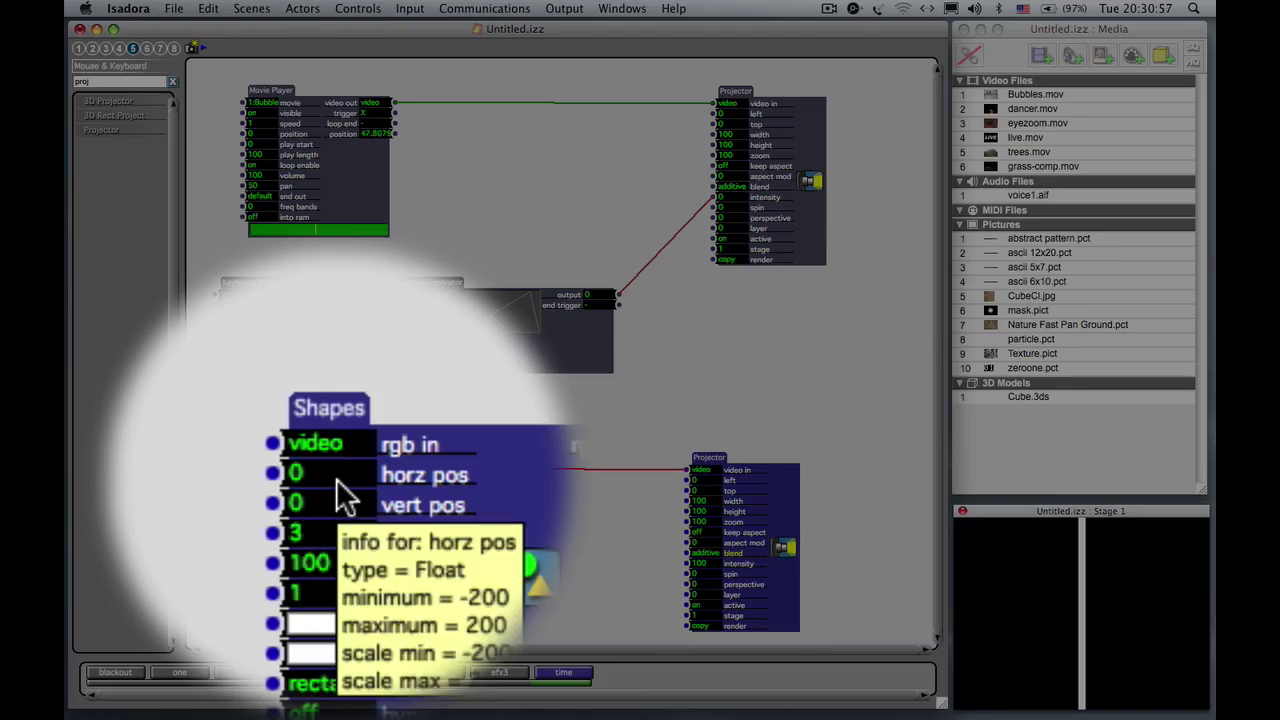
{"action": "left_click_drag", "start_coordinate": [336, 478], "coordinate": [340, 357]}
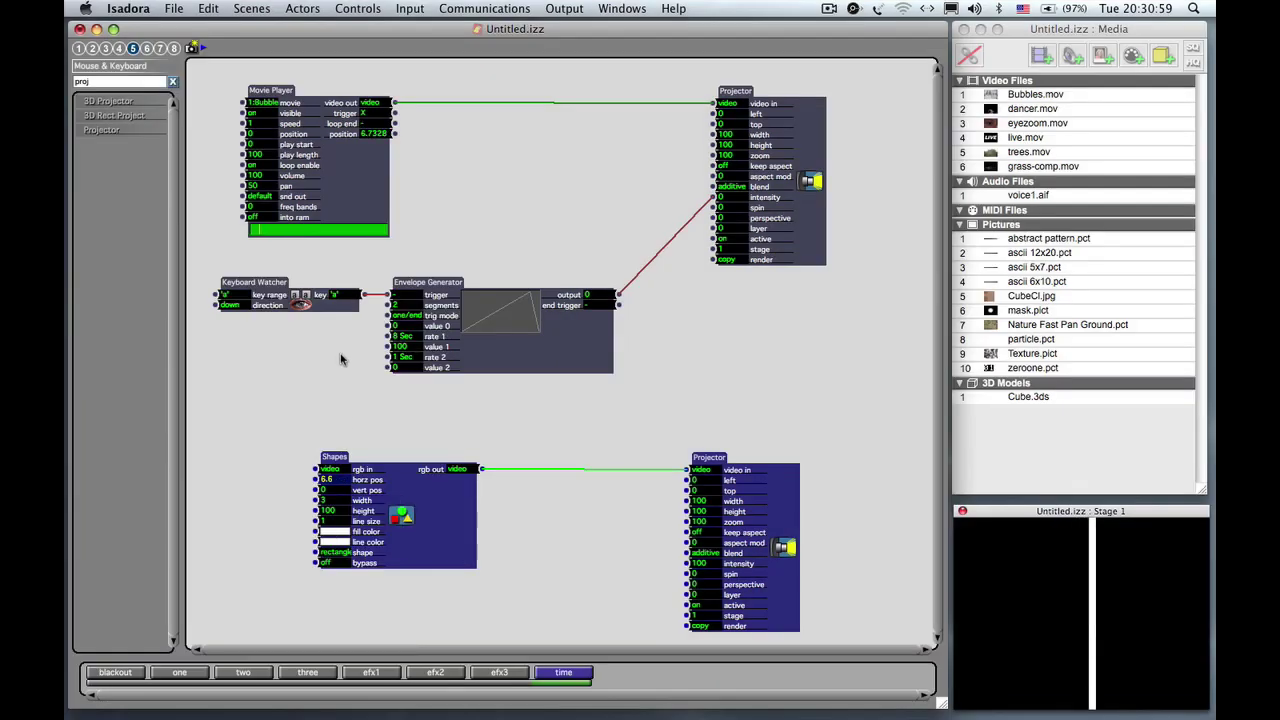
{"action": "left_click_drag", "start_coordinate": [303, 608], "coordinate": [353, 280]}
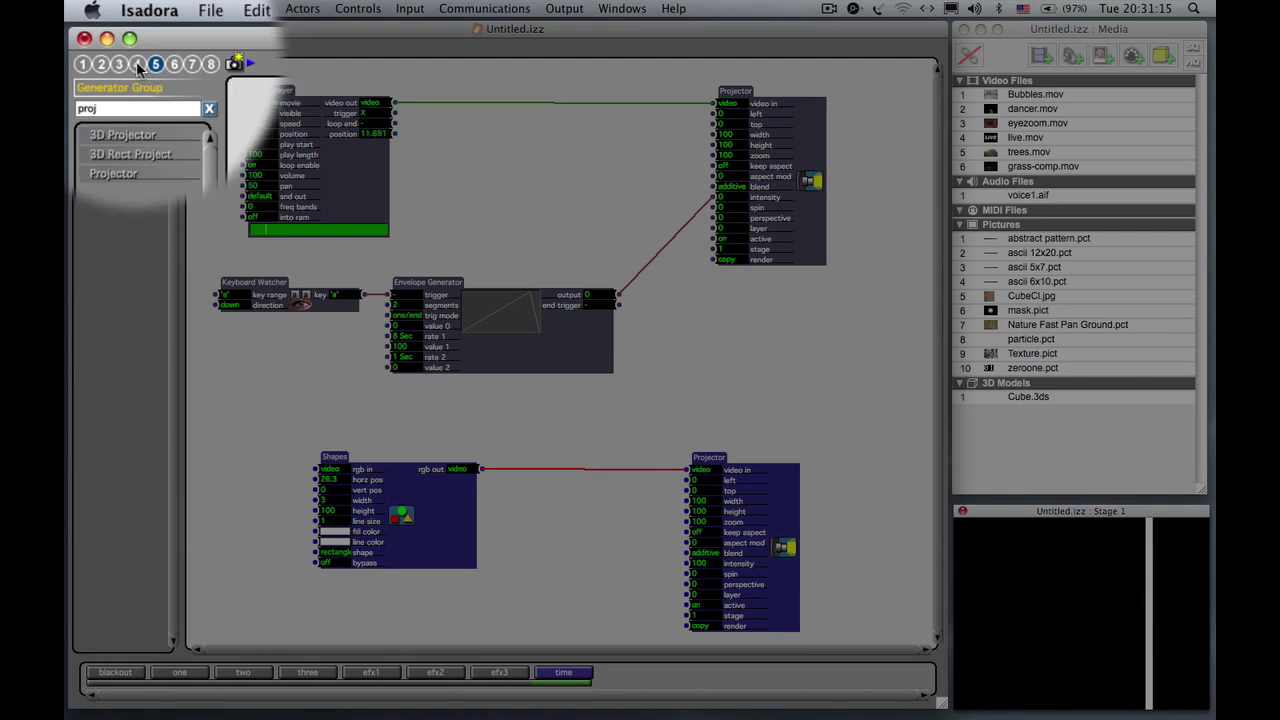
Step: Add a second Envelope Generator from the Generator group between the first one and the Shapes actor
{"action": "left_click", "coordinate": [137, 65]}
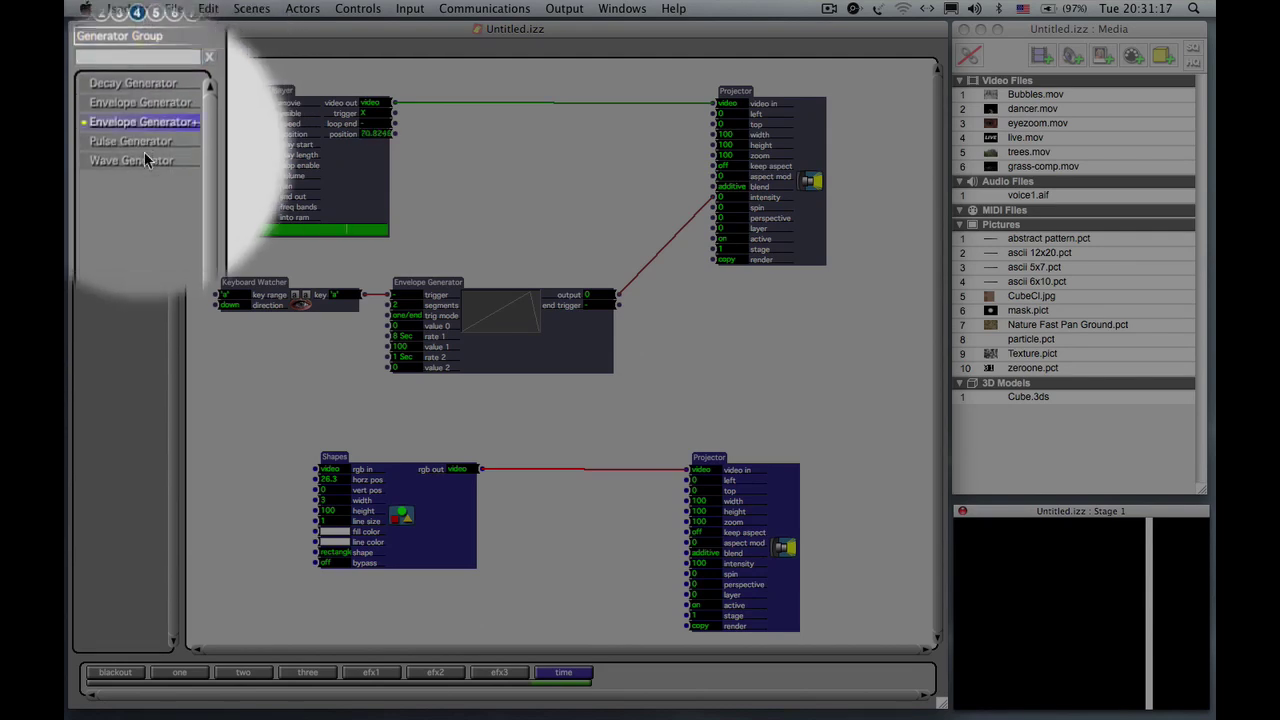
{"action": "left_click", "coordinate": [137, 150]}
{"action": "left_click_drag", "start_coordinate": [137, 142], "coordinate": [389, 392]}
Step: Duplicate the Keyboard Watcher, connect the copy's key output to the new Envelope Generator's trigger, and set its key range to 's'
{"action": "left_click", "coordinate": [280, 314]}
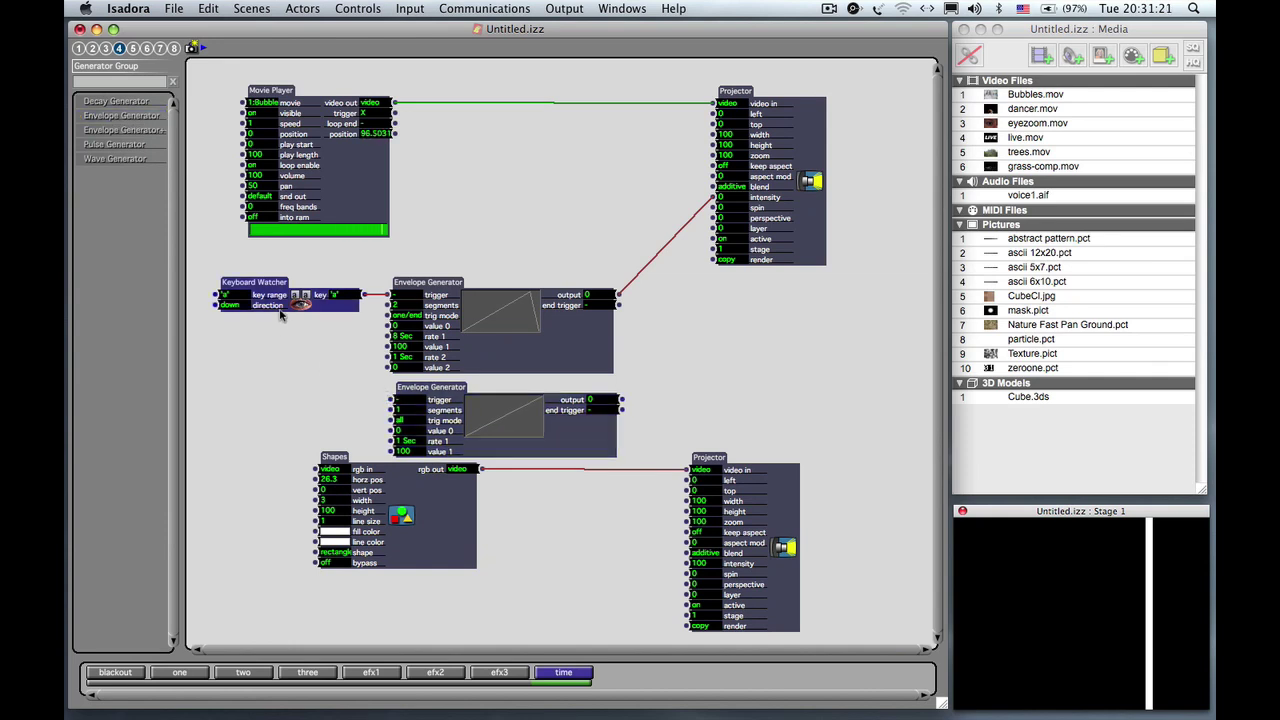
{"action": "key", "text": "super+d"}
{"action": "left_click_drag", "start_coordinate": [345, 318], "coordinate": [391, 401]}
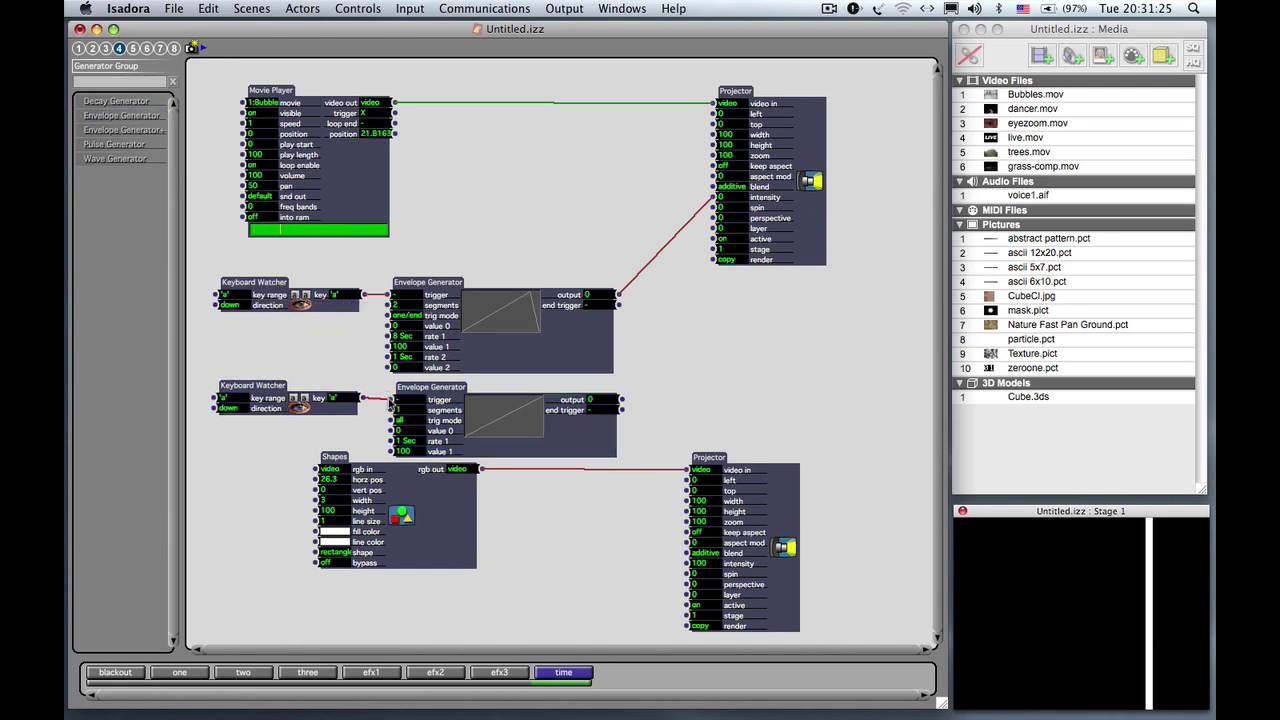
{"action": "left_click", "coordinate": [230, 398]}
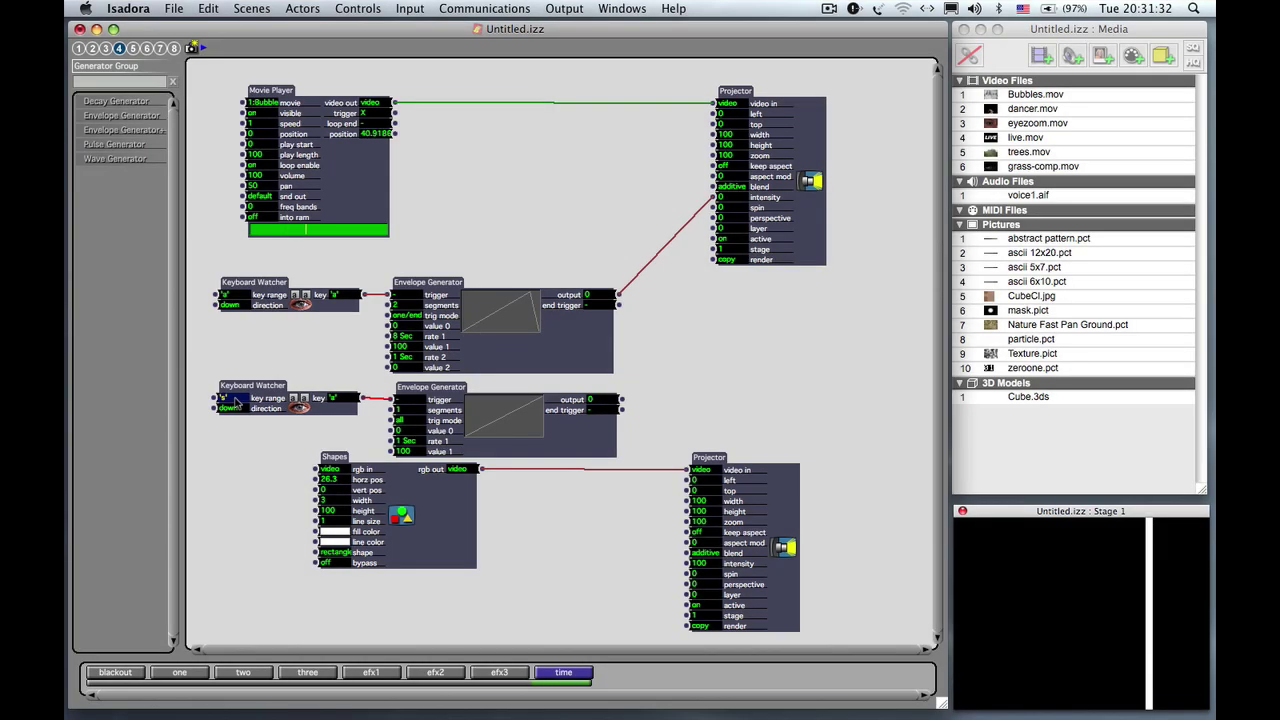
Step: Align the new Envelope Generator with its Keyboard Watcher and connect its output to the Shapes actor's horz pos
{"action": "left_click_drag", "start_coordinate": [509, 427], "coordinate": [501, 423]}
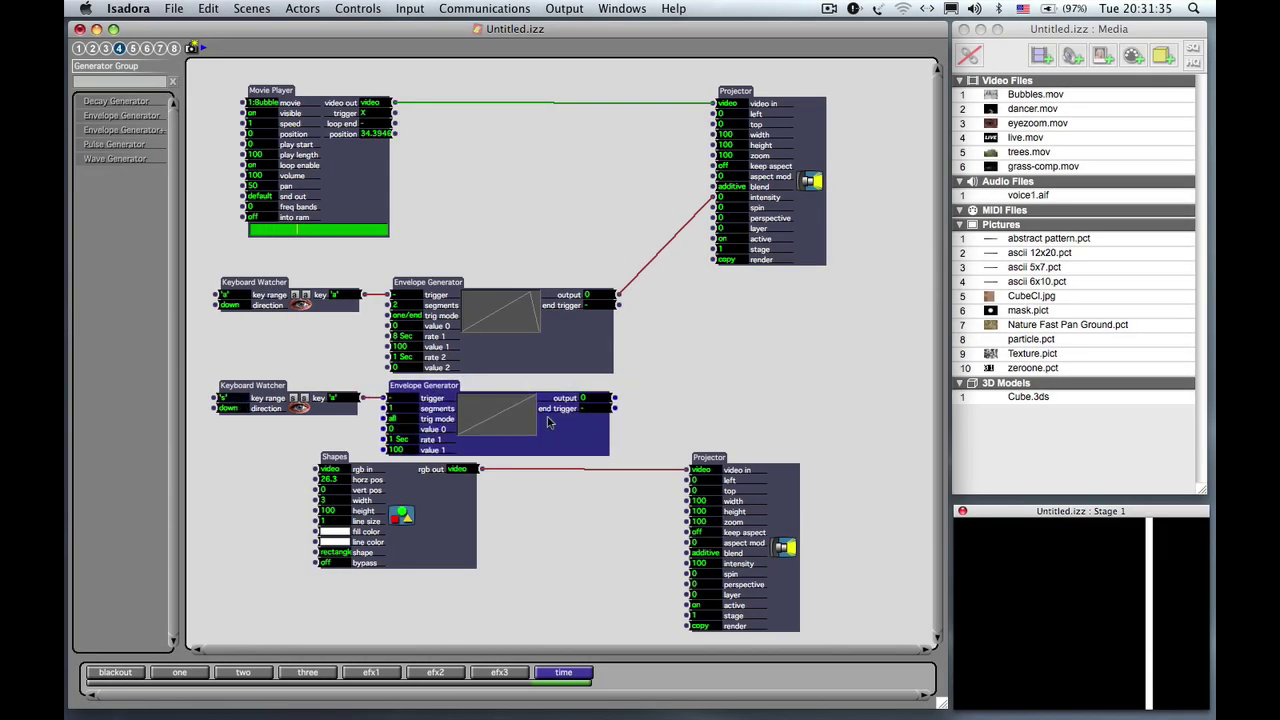
{"action": "left_click_drag", "start_coordinate": [613, 400], "coordinate": [317, 480]}
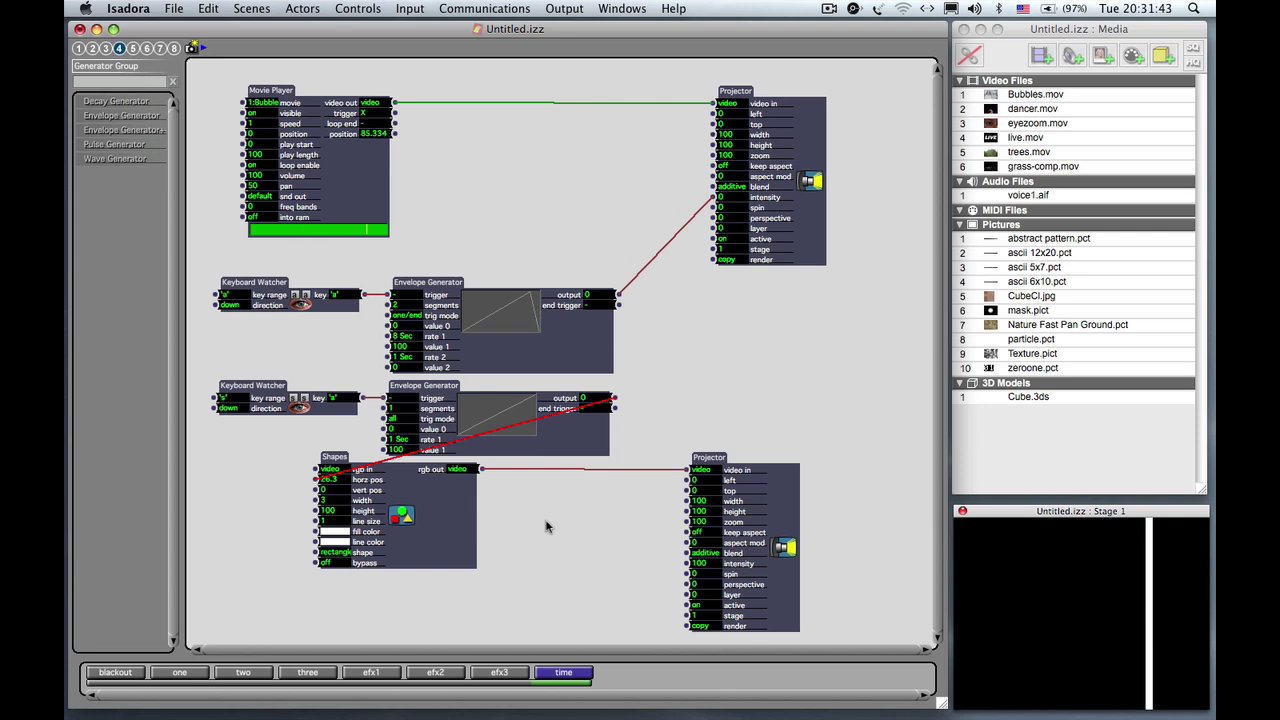
Step: Test the bar's movement with 's', set the second Envelope Generator's rate 1 to 10 Sec, and trigger it again
{"action": "key", "text": "s"}
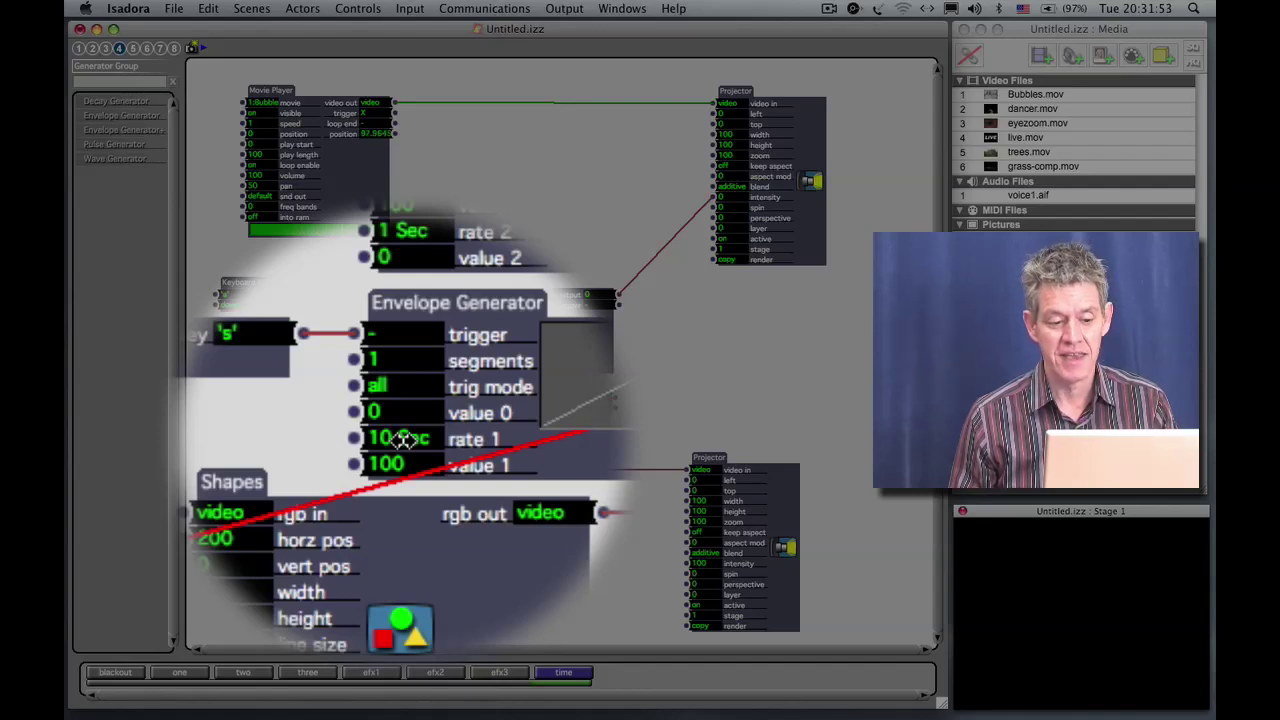
{"action": "key", "text": "s"}
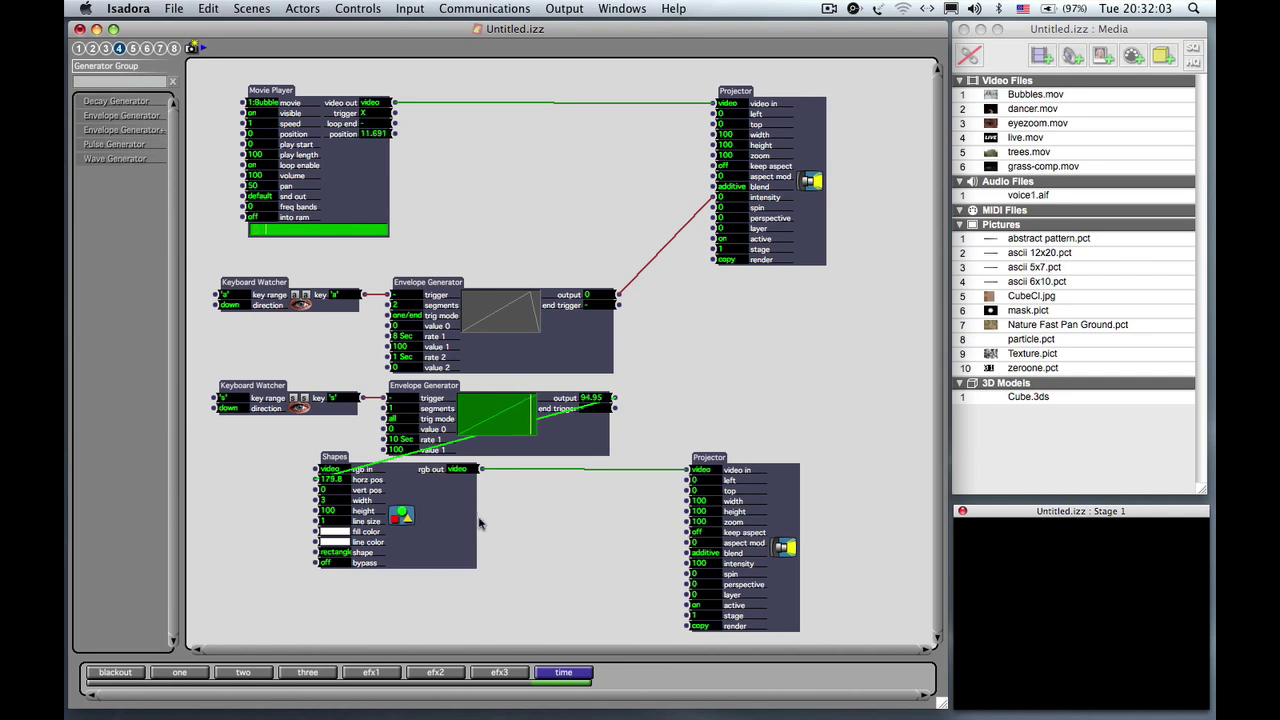
Step: Rearrange the Shapes actor and its Projector in a row beside the second Envelope Generator
{"action": "left_click_drag", "start_coordinate": [470, 522], "coordinate": [745, 430]}
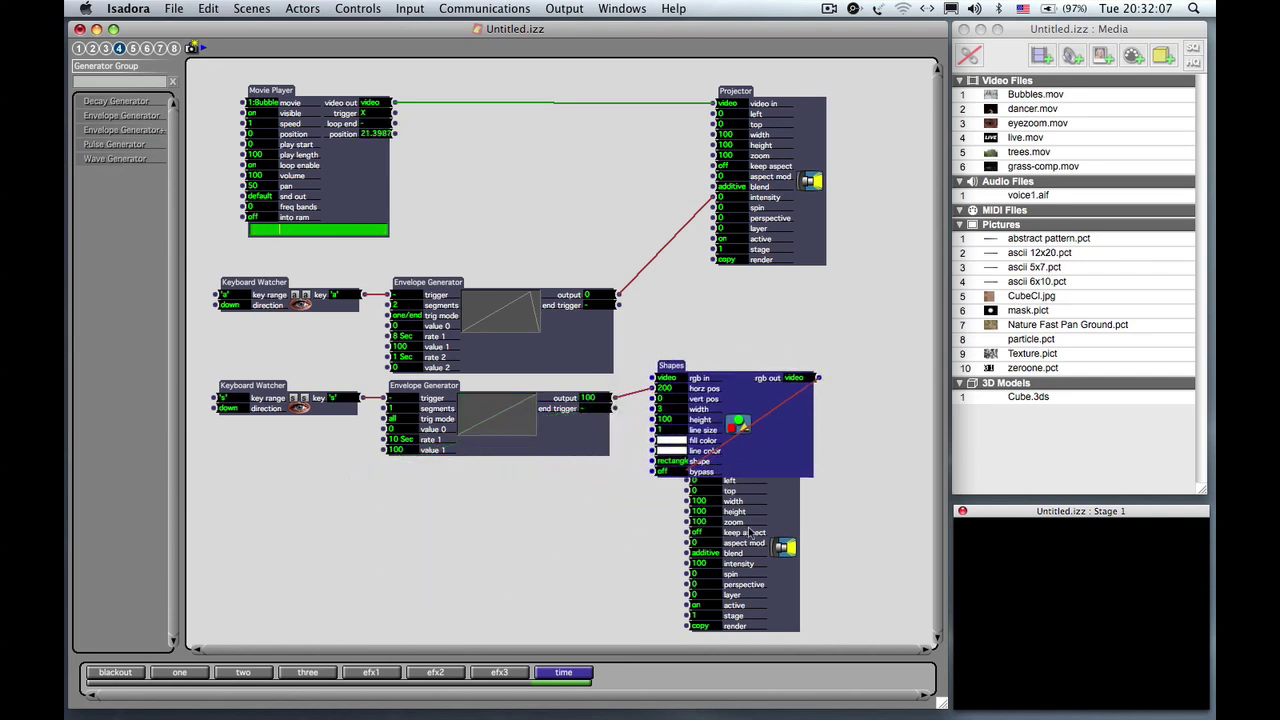
{"action": "left_click_drag", "start_coordinate": [718, 563], "coordinate": [856, 474]}
{"action": "left_click_drag", "start_coordinate": [779, 463], "coordinate": [777, 458]}
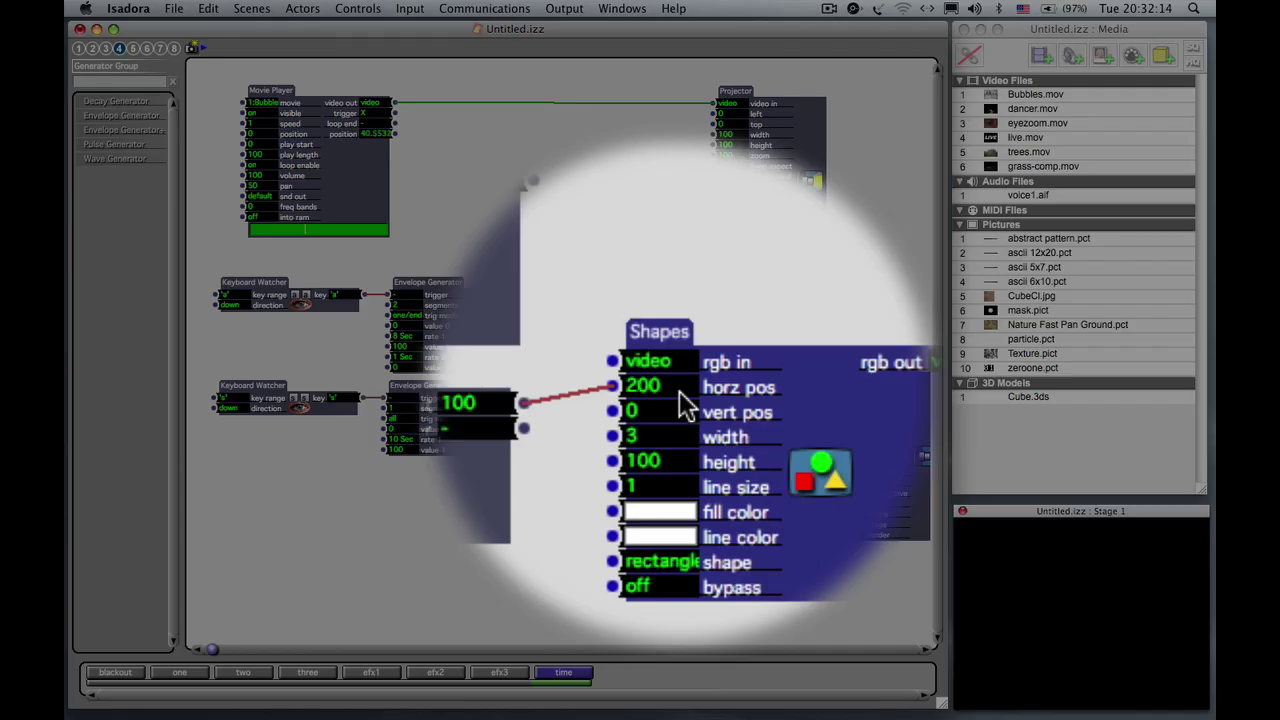
Step: Check the Shapes horz pos range and slide the bar just off each side of the stage, at about -51.7 and 52.1
{"action": "mouse_move", "coordinate": [679, 392]}
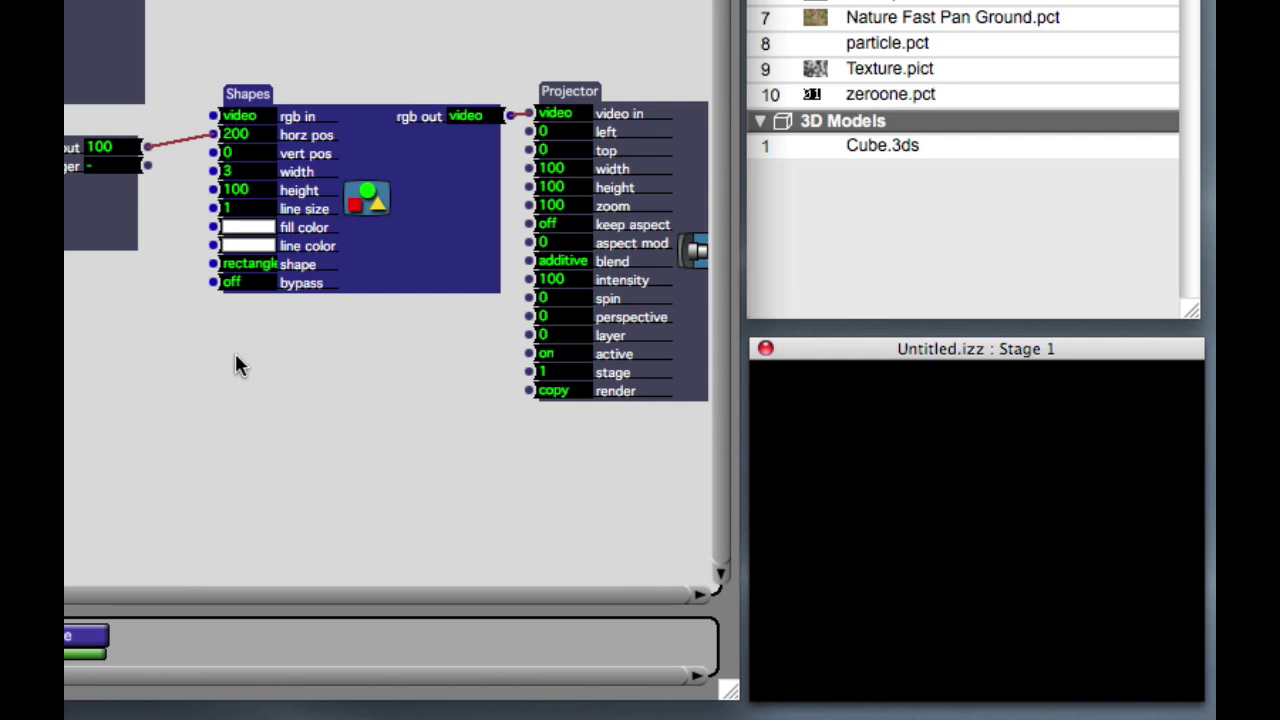
{"action": "mouse_move", "coordinate": [263, 137]}
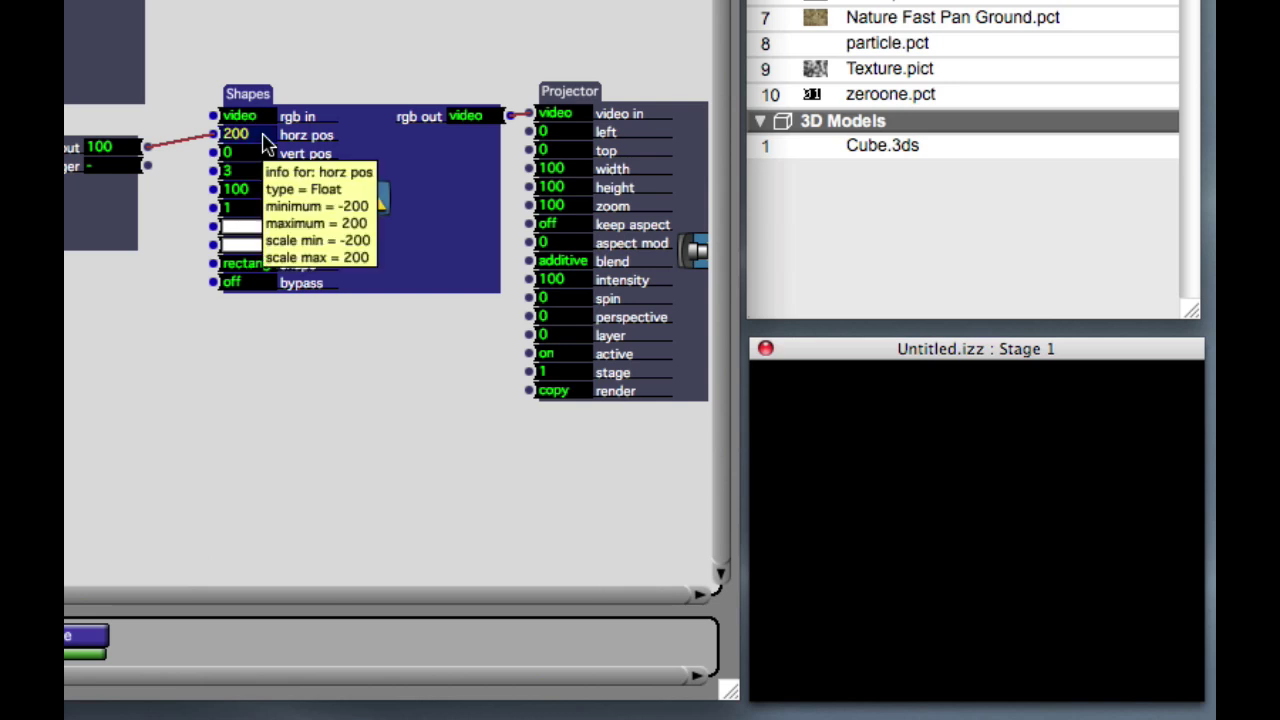
{"action": "left_click_drag", "start_coordinate": [263, 137], "coordinate": [275, 485]}
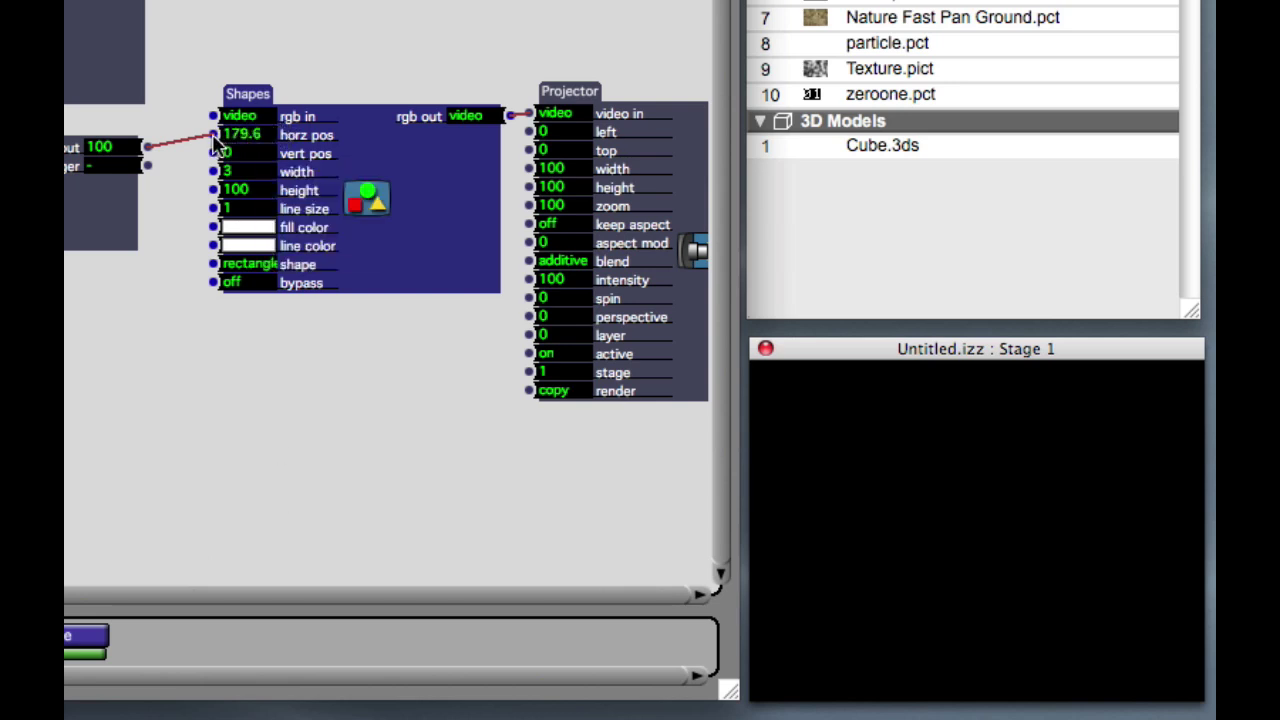
{"action": "left_click_drag", "start_coordinate": [213, 142], "coordinate": [191, 222]}
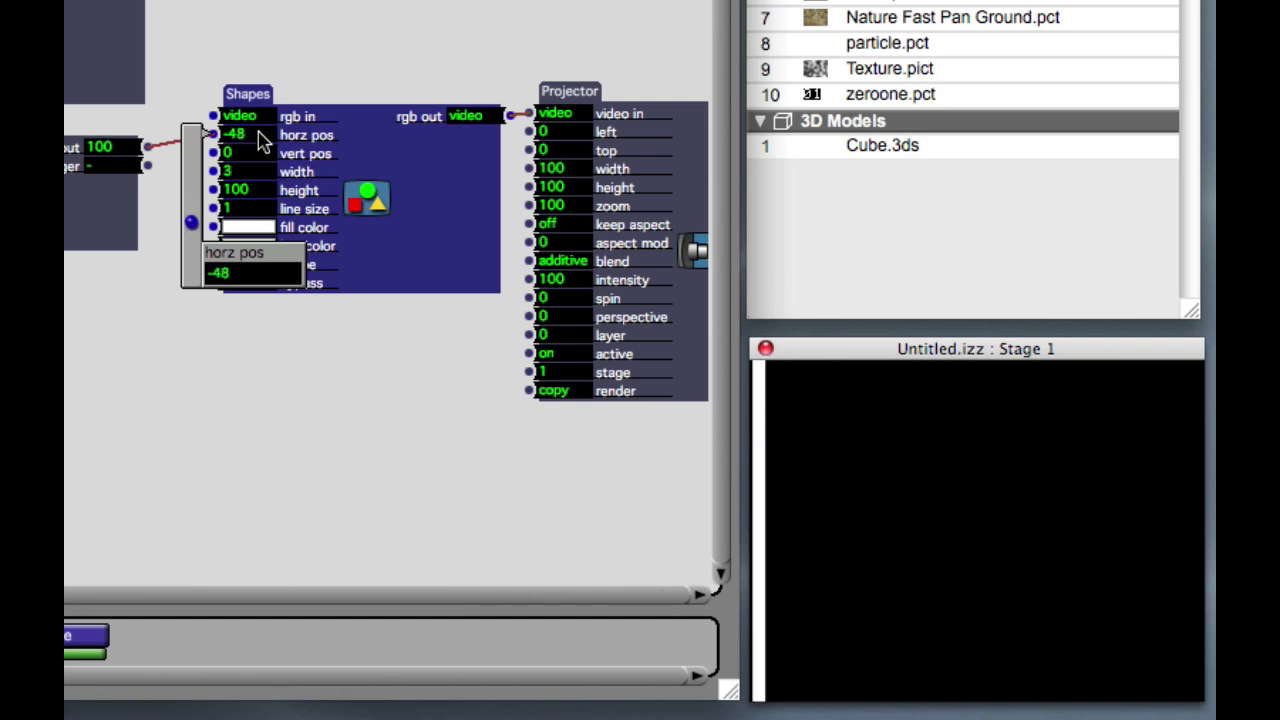
{"action": "left_click_drag", "start_coordinate": [260, 140], "coordinate": [256, 185]}
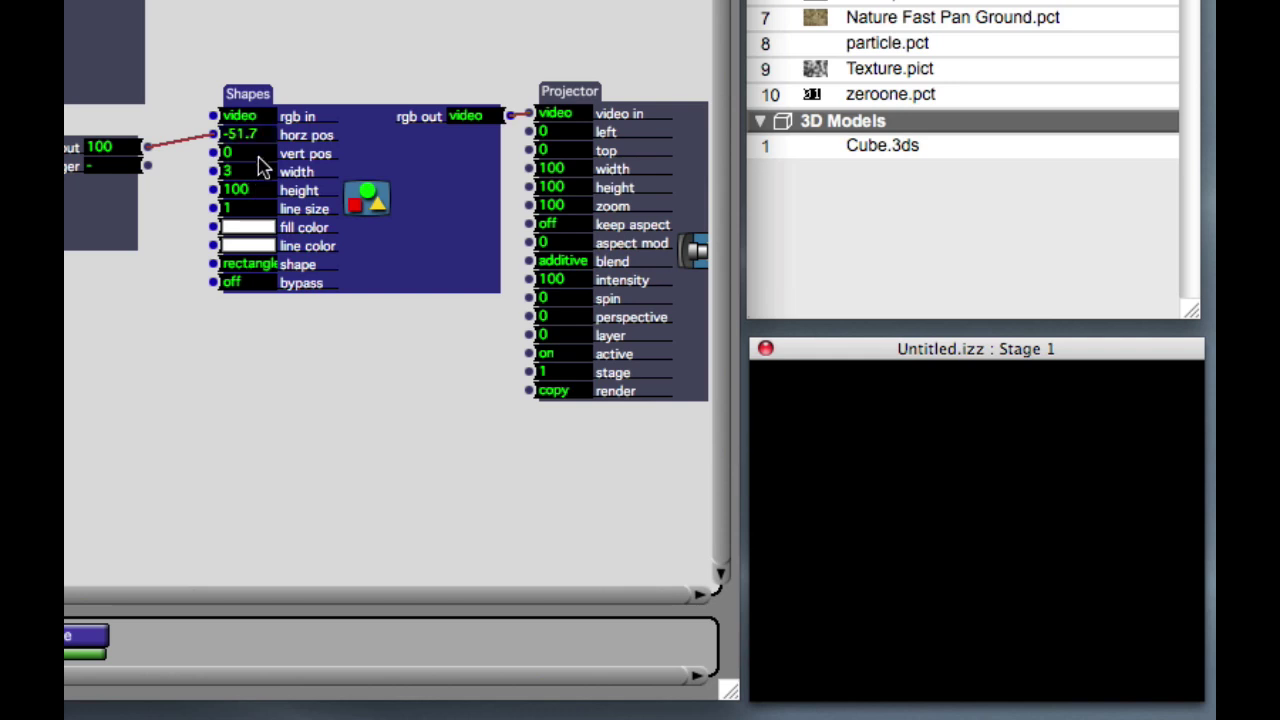
{"action": "mouse_move", "coordinate": [261, 149]}
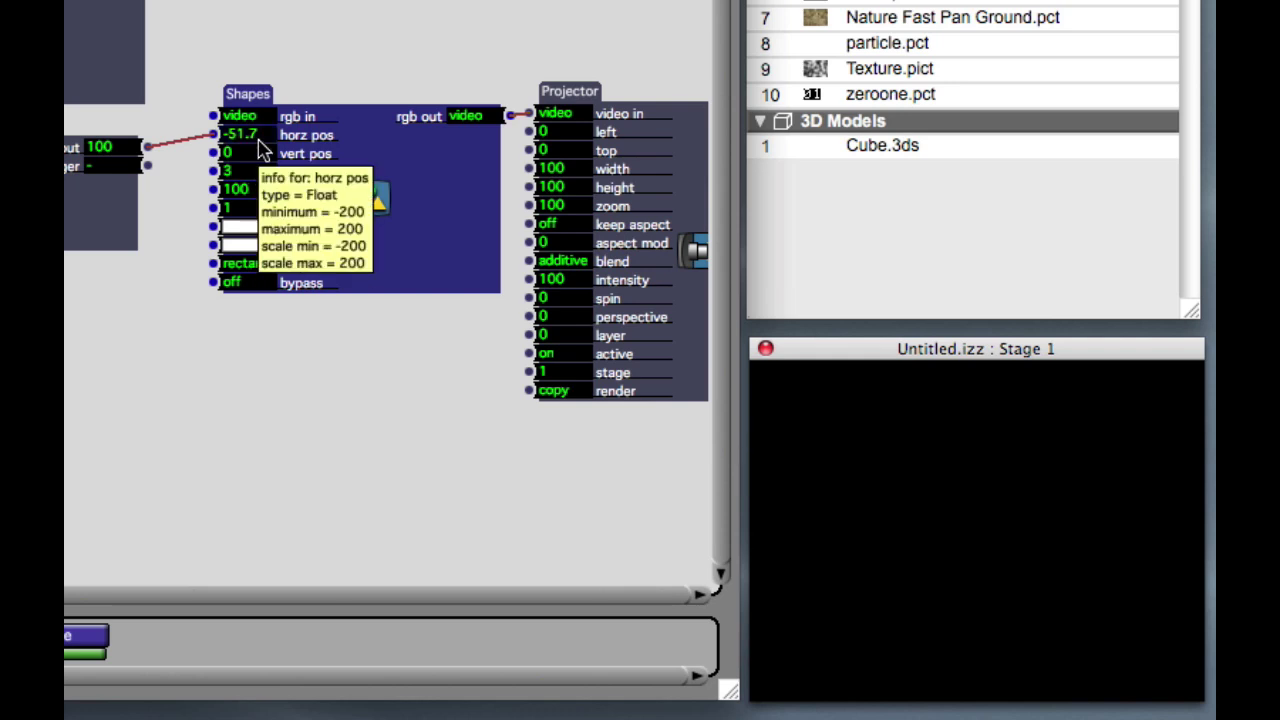
{"action": "left_click_drag", "start_coordinate": [212, 141], "coordinate": [257, 140]}
{"action": "mouse_move", "coordinate": [257, 140]}
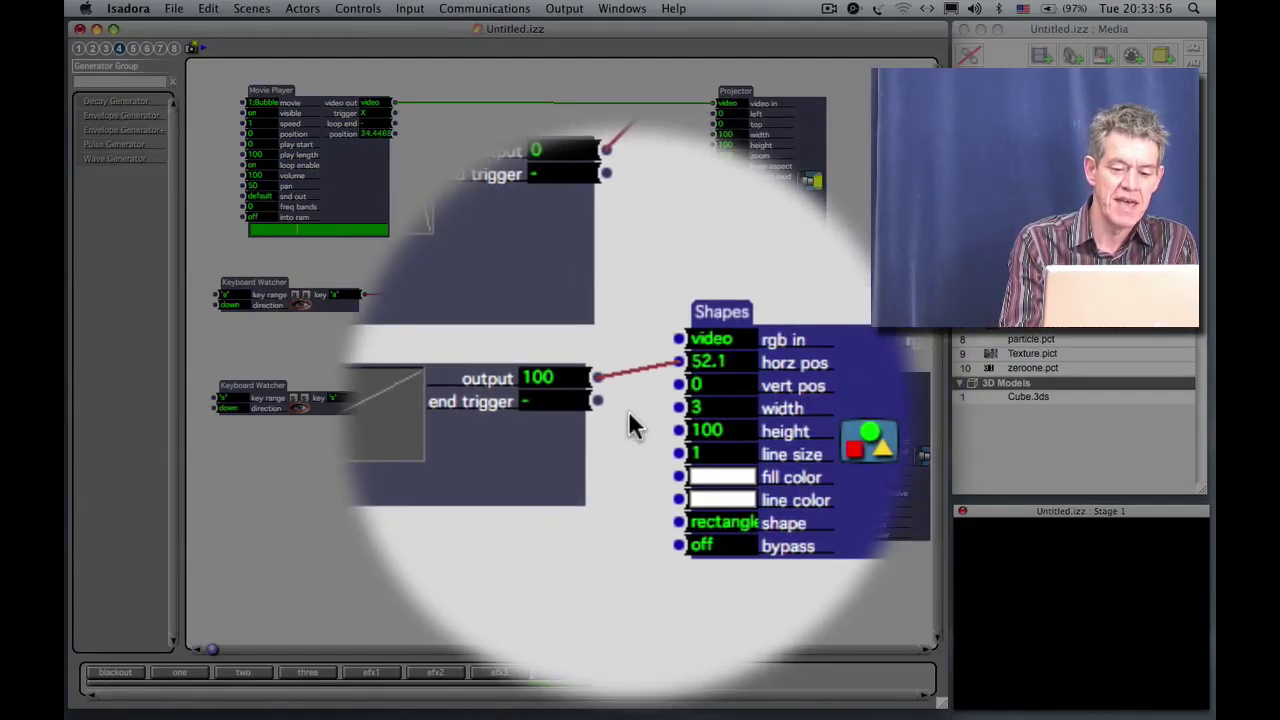
Step: Trigger the second Envelope Generator with 's' and compare its output with the Shapes horz pos as it sweeps
{"action": "key", "text": "s"}
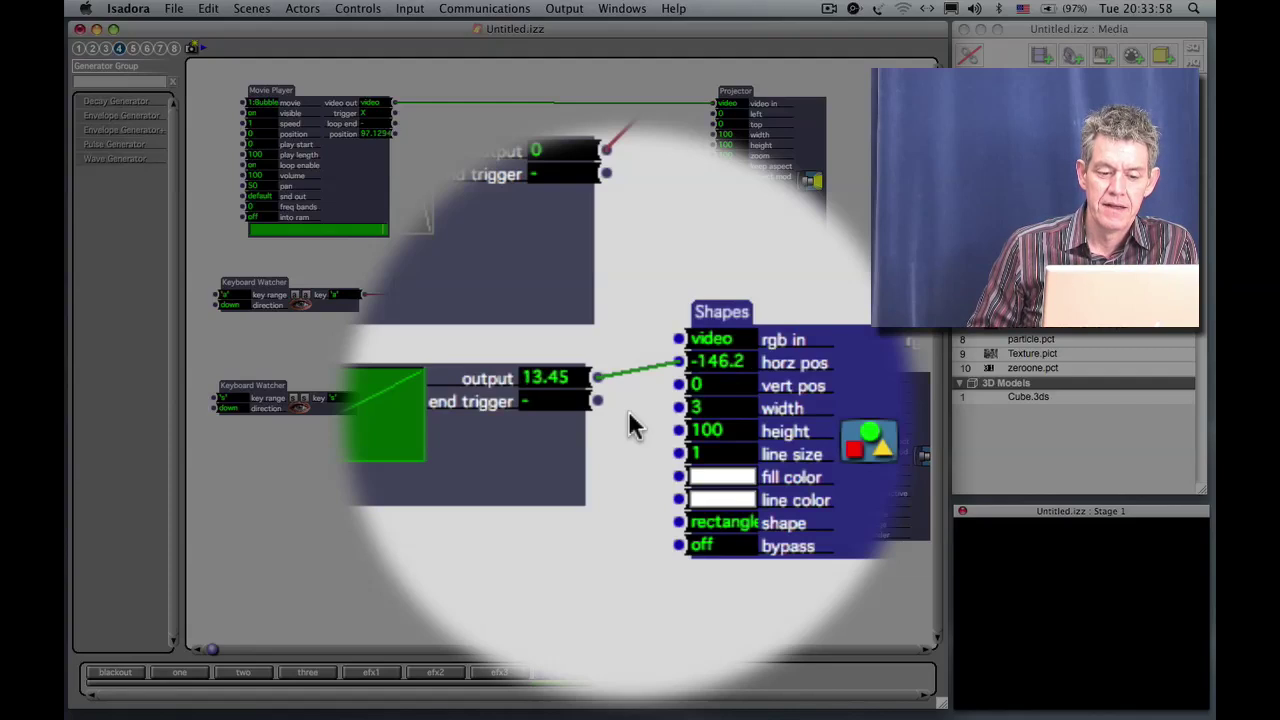